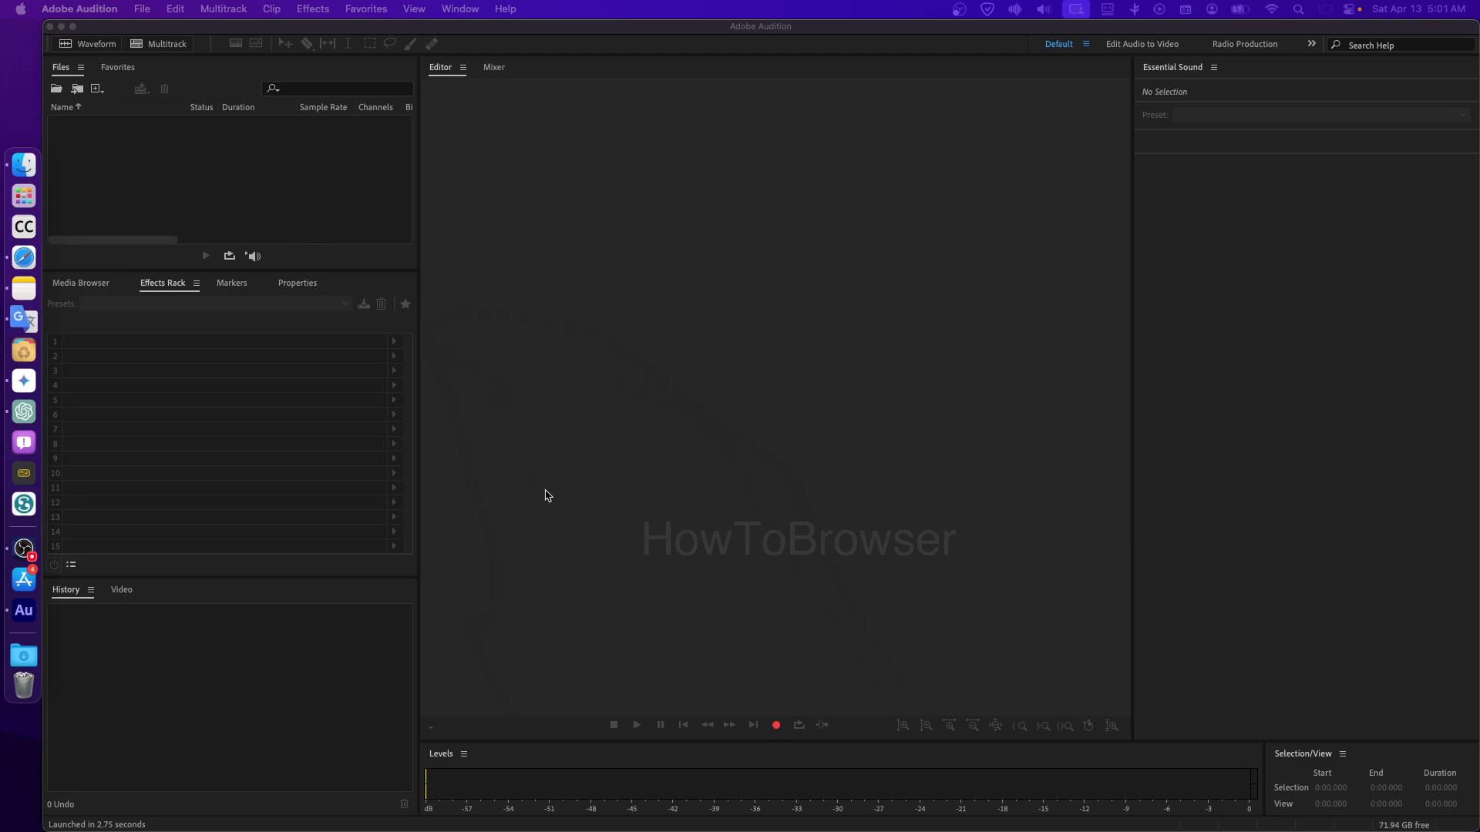
- Create a new 44100 Hz stereo audio file with 32-bit float depth and try to start recording into it
{"action": "left_click", "coordinate": [793, 576]}
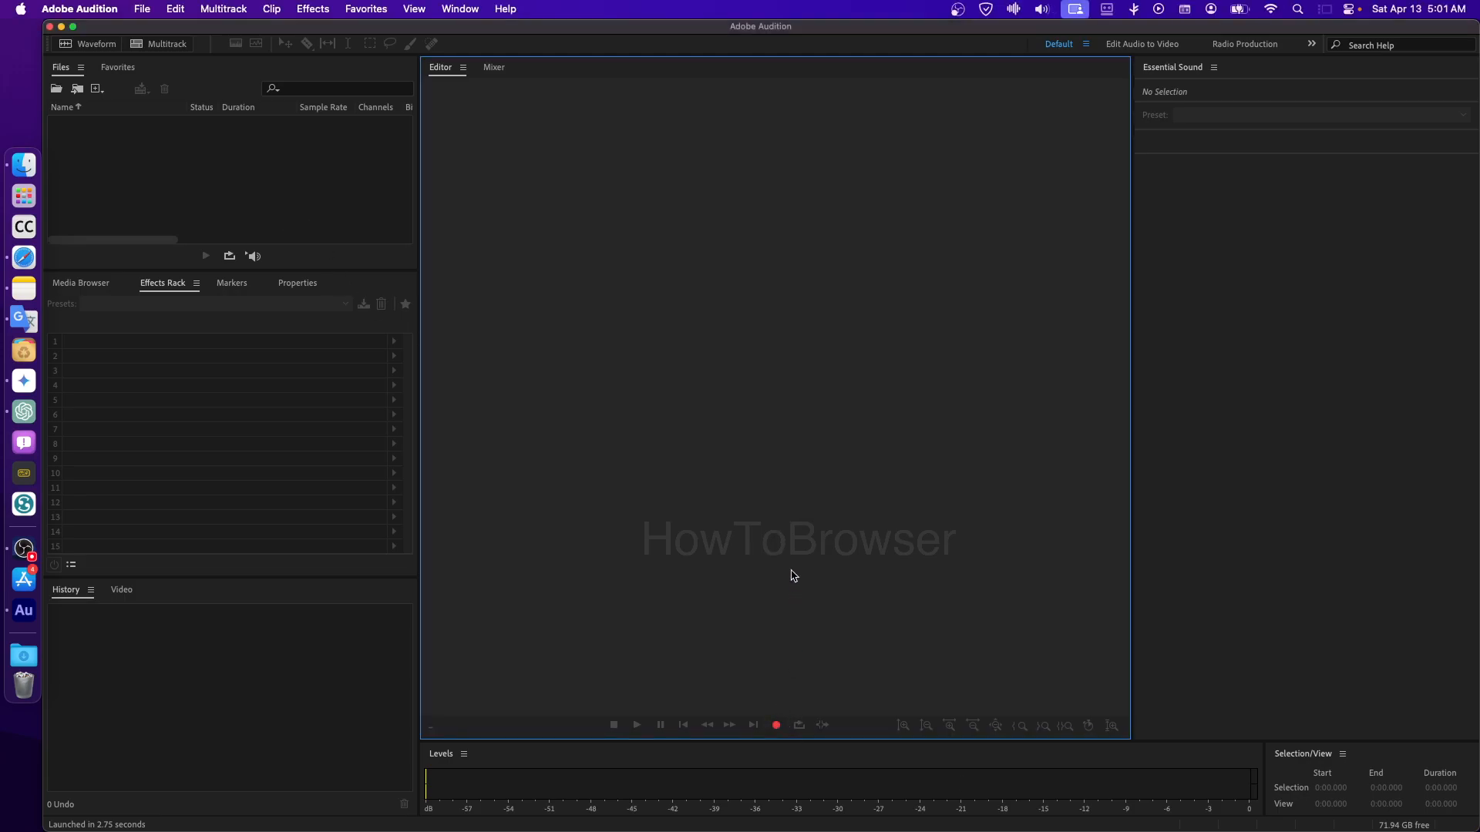
{"action": "left_click", "coordinate": [778, 723]}
{"action": "left_click", "coordinate": [807, 486]}
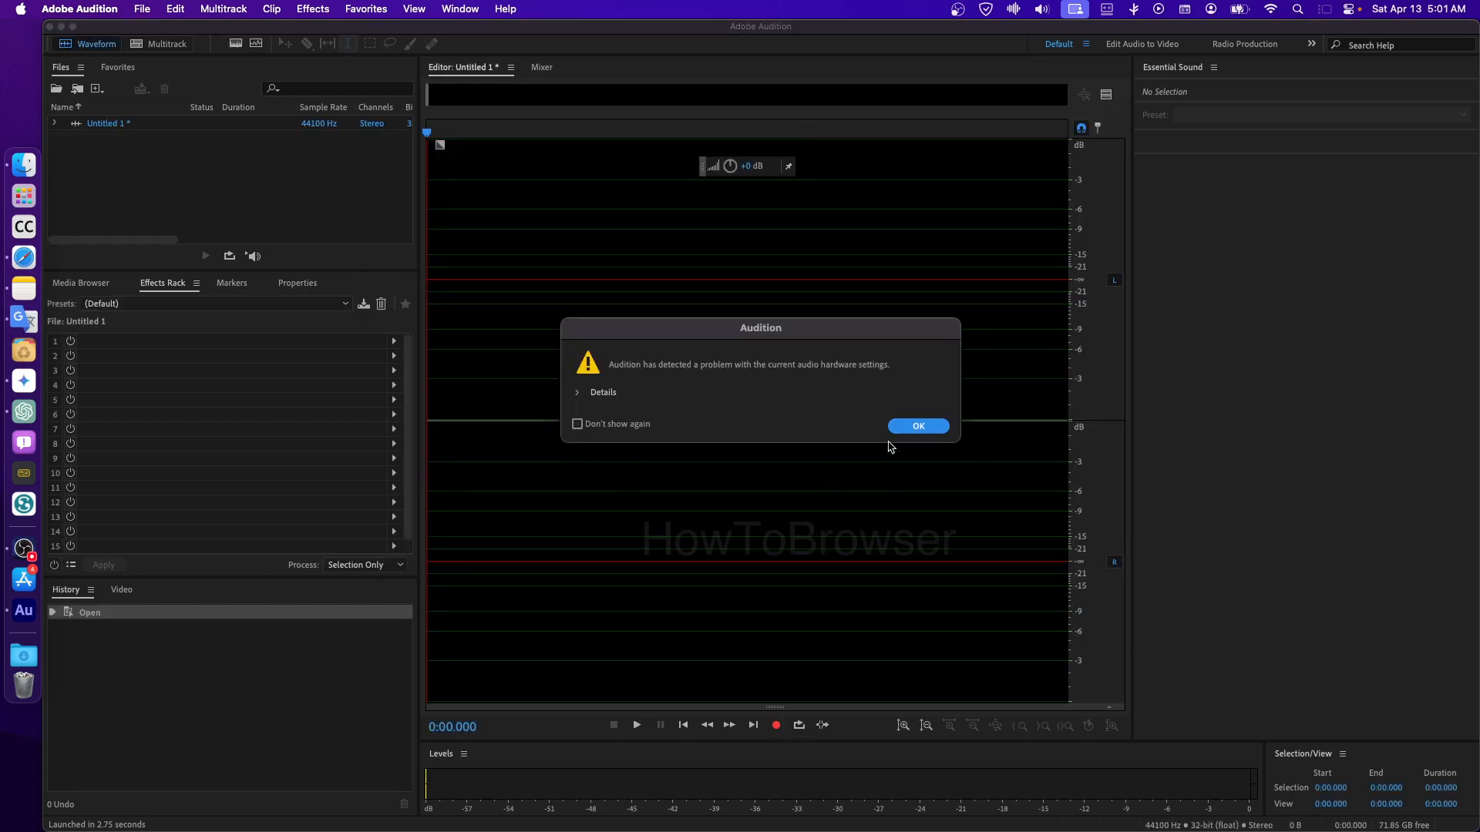
{"action": "left_click", "coordinate": [909, 428]}
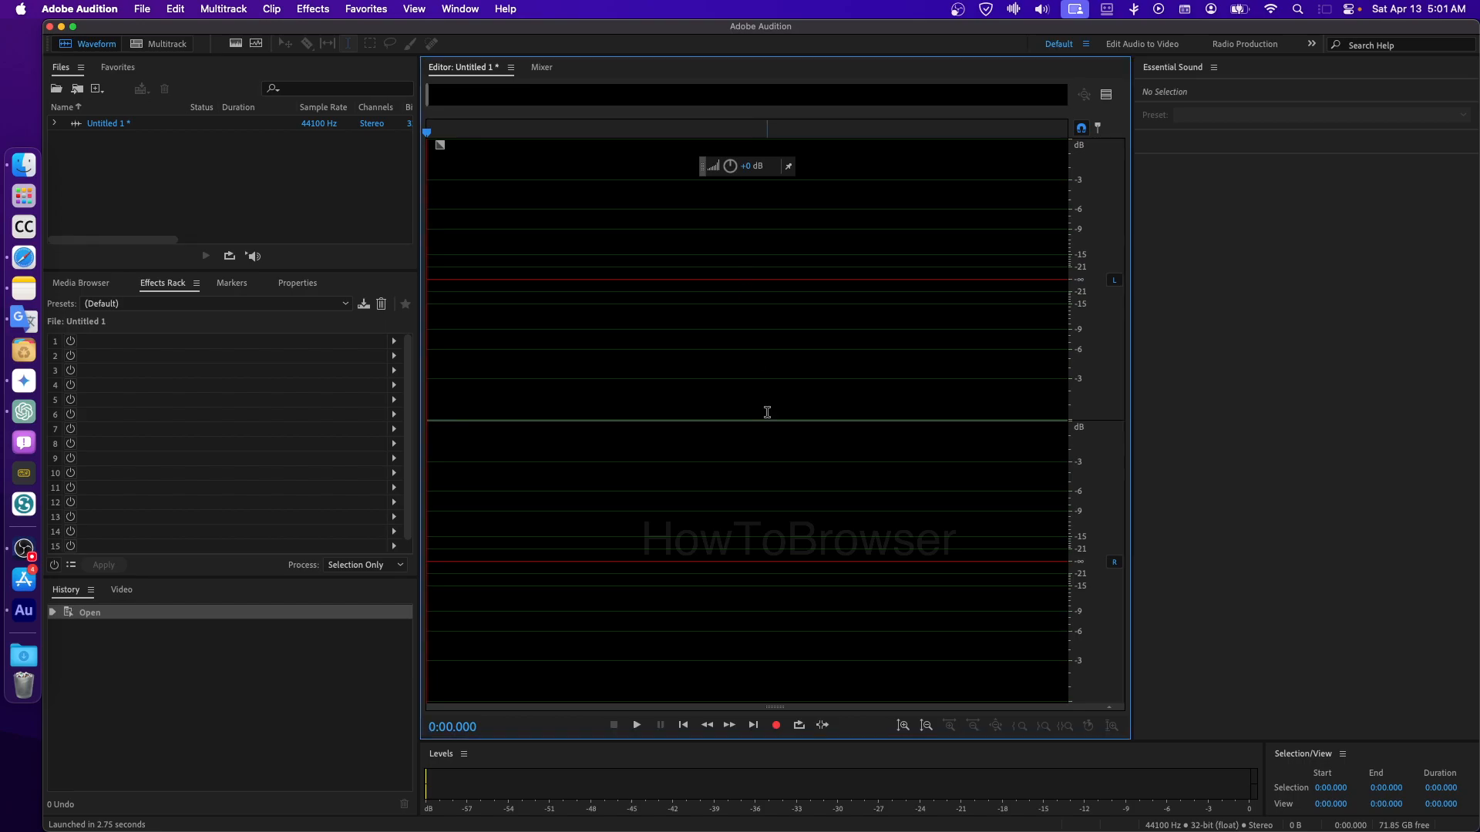
{"action": "left_click", "coordinate": [777, 727]}
{"action": "left_click", "coordinate": [897, 428]}
- Examine the input, output, clock and sample rate settings in the audio hardware preferences
{"action": "left_click", "coordinate": [79, 9]}
{"action": "mouse_move", "coordinate": [123, 57]}
{"action": "left_click", "coordinate": [247, 119]}
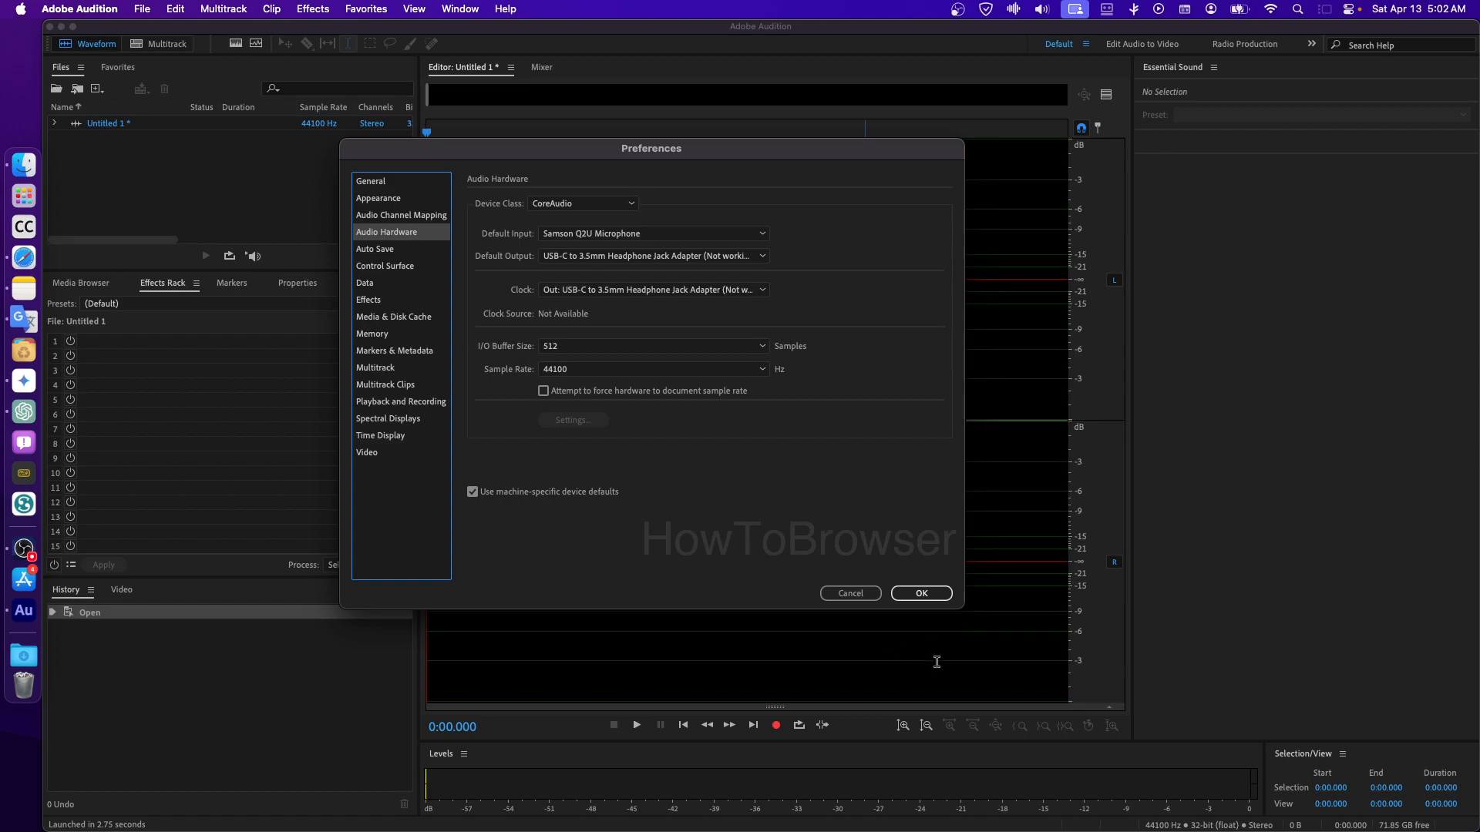
{"action": "left_click", "coordinate": [925, 592]}
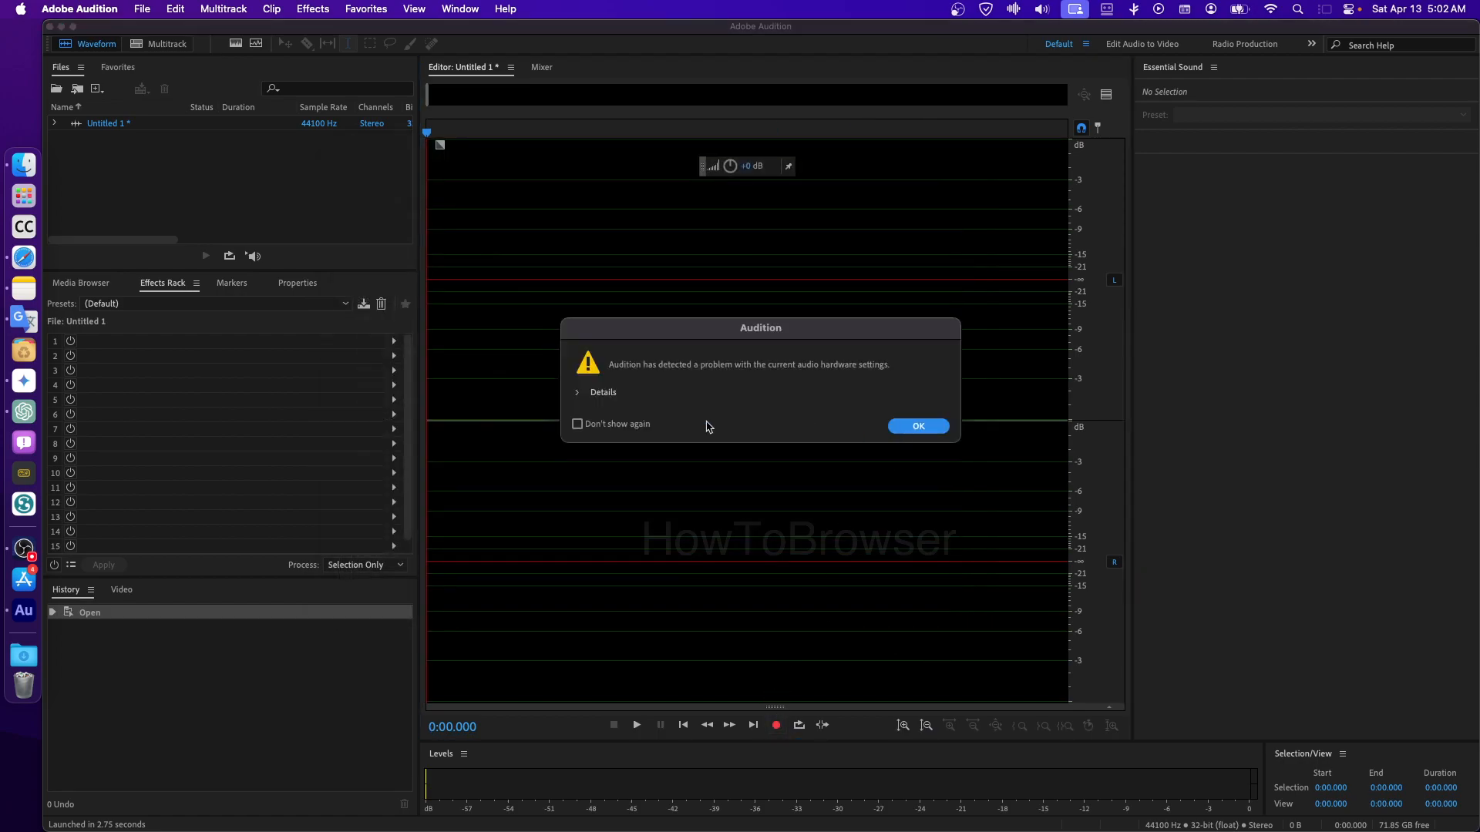
{"action": "left_click", "coordinate": [630, 425]}
{"action": "left_click", "coordinate": [902, 427]}
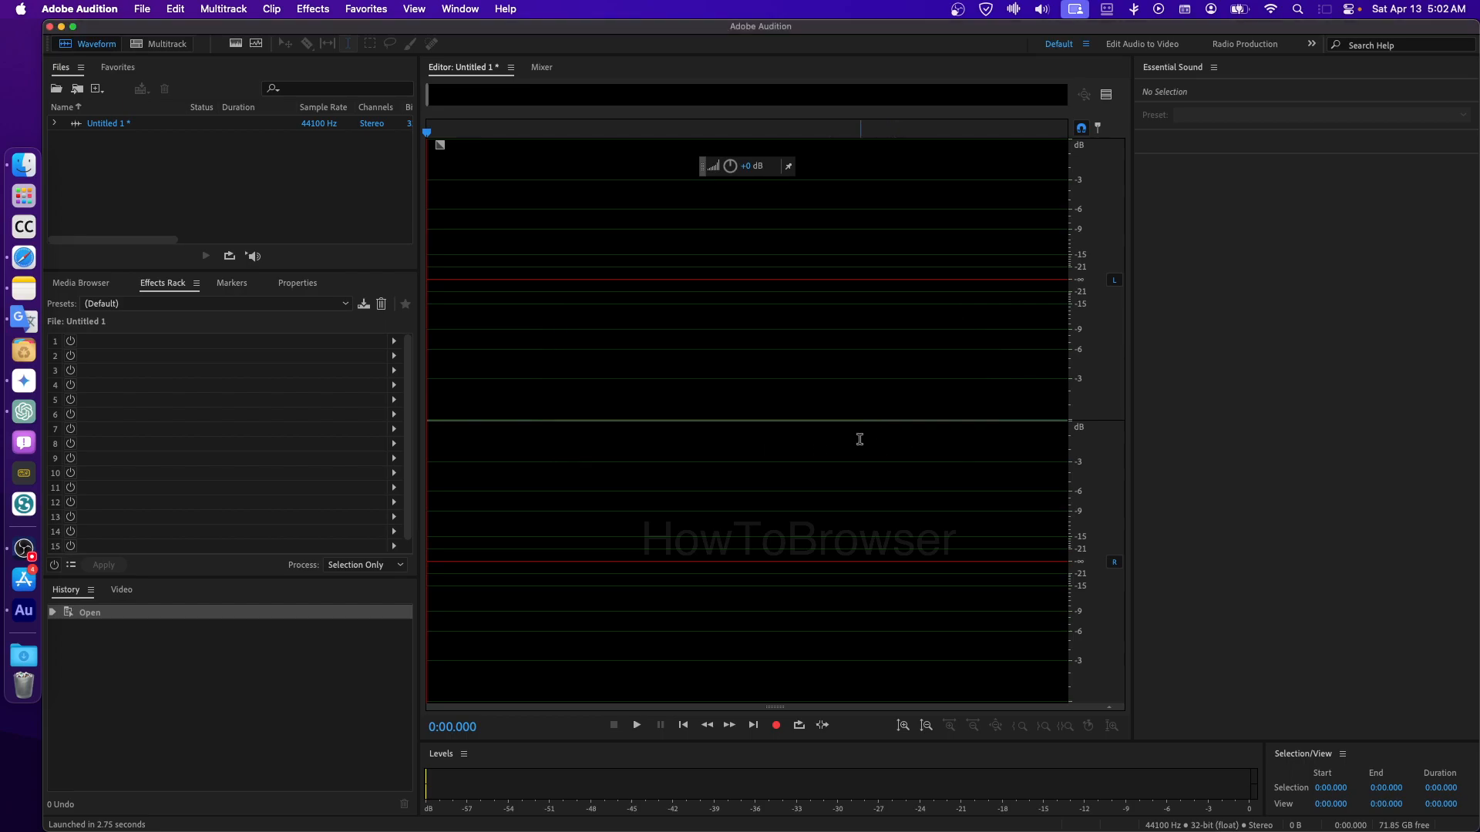
{"action": "left_click", "coordinate": [688, 389]}
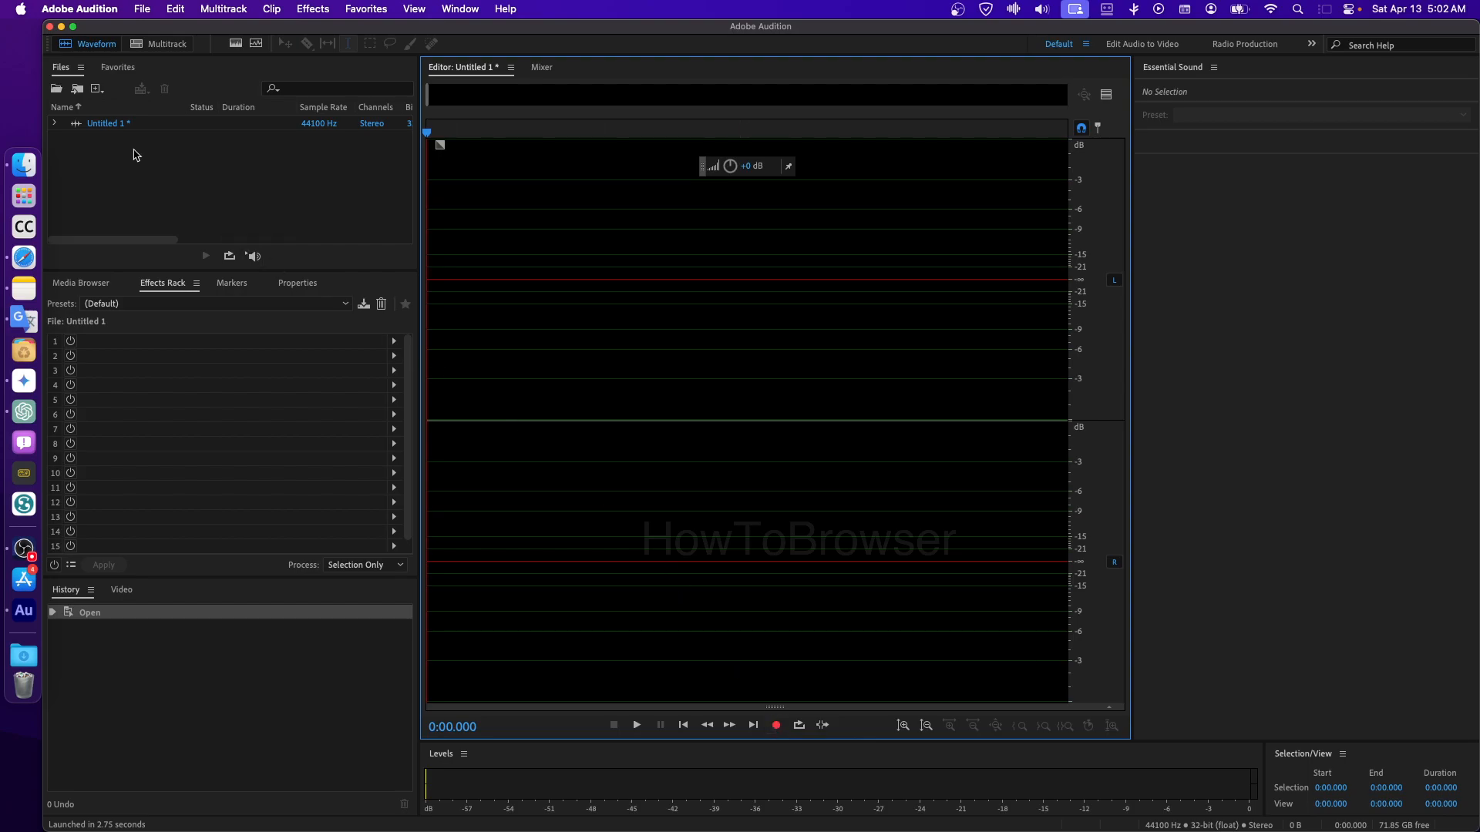
- Create a 44100 Hz stereo multitrack session and place the Untitled 1 file at the start of Track 1
{"action": "left_click", "coordinate": [134, 126]}
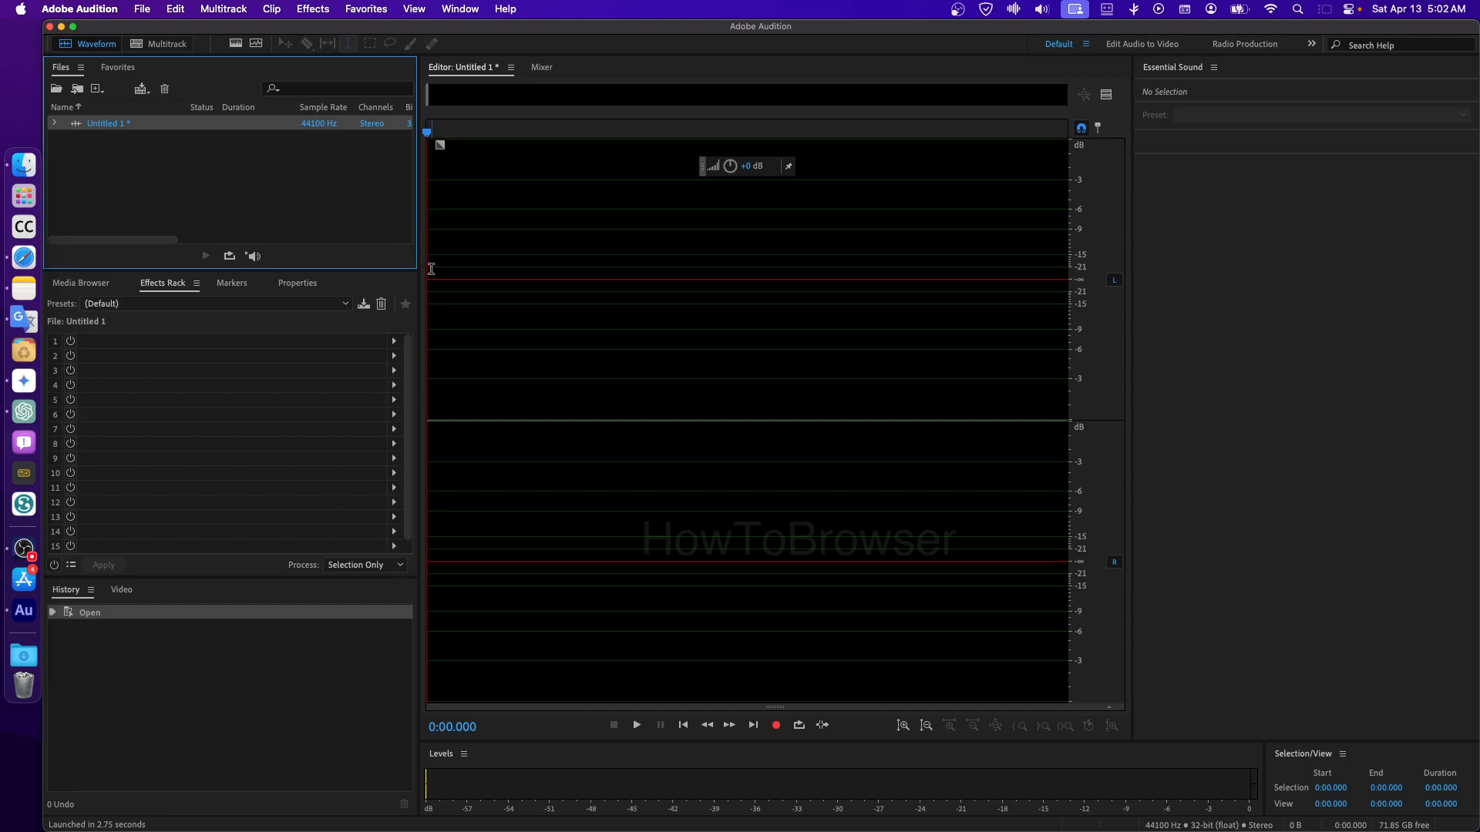
{"action": "left_click_drag", "start_coordinate": [180, 125], "coordinate": [167, 45]}
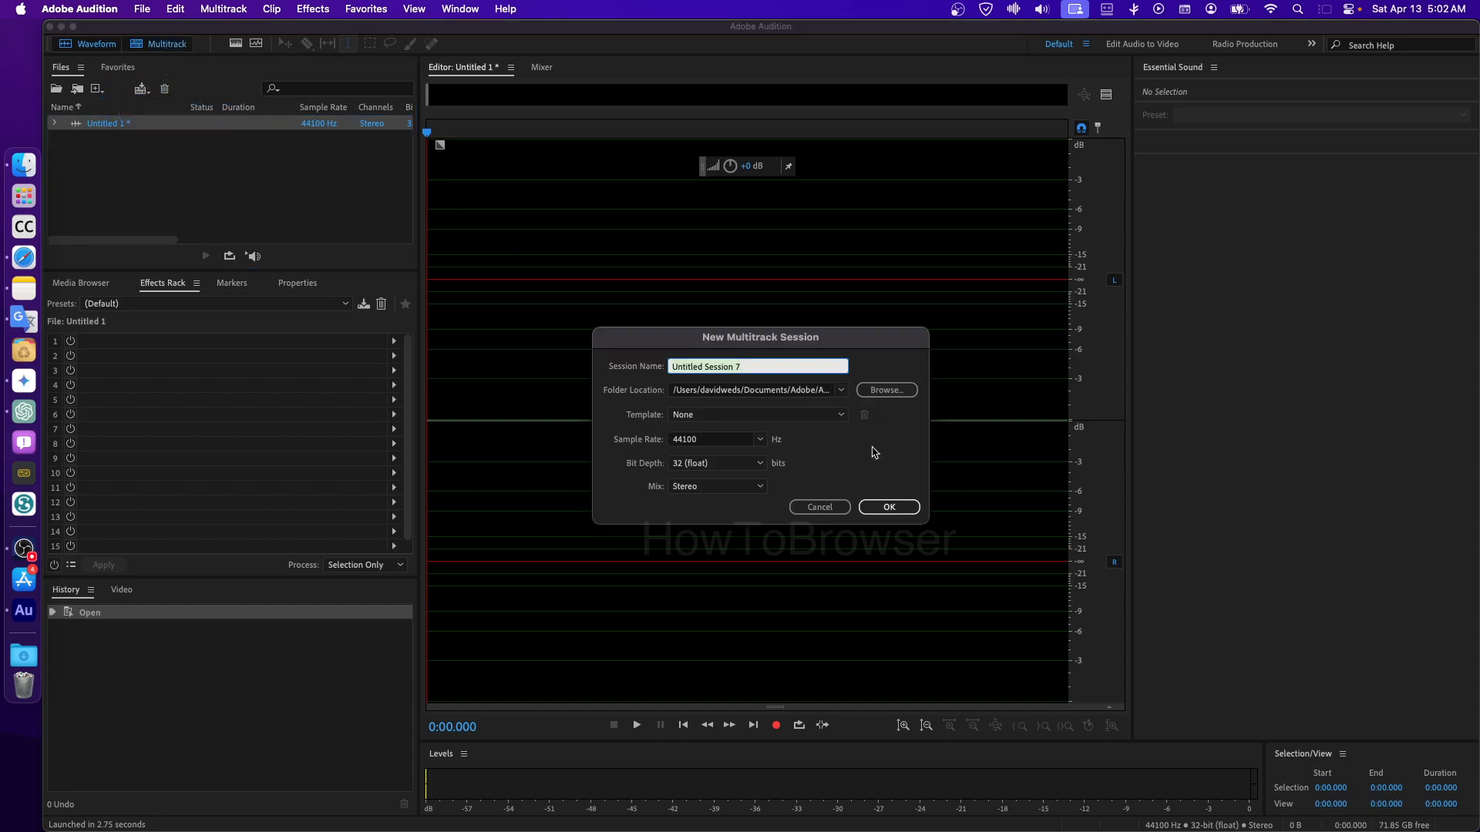
{"action": "left_click", "coordinate": [889, 510]}
{"action": "left_click_drag", "start_coordinate": [116, 126], "coordinate": [685, 204]}
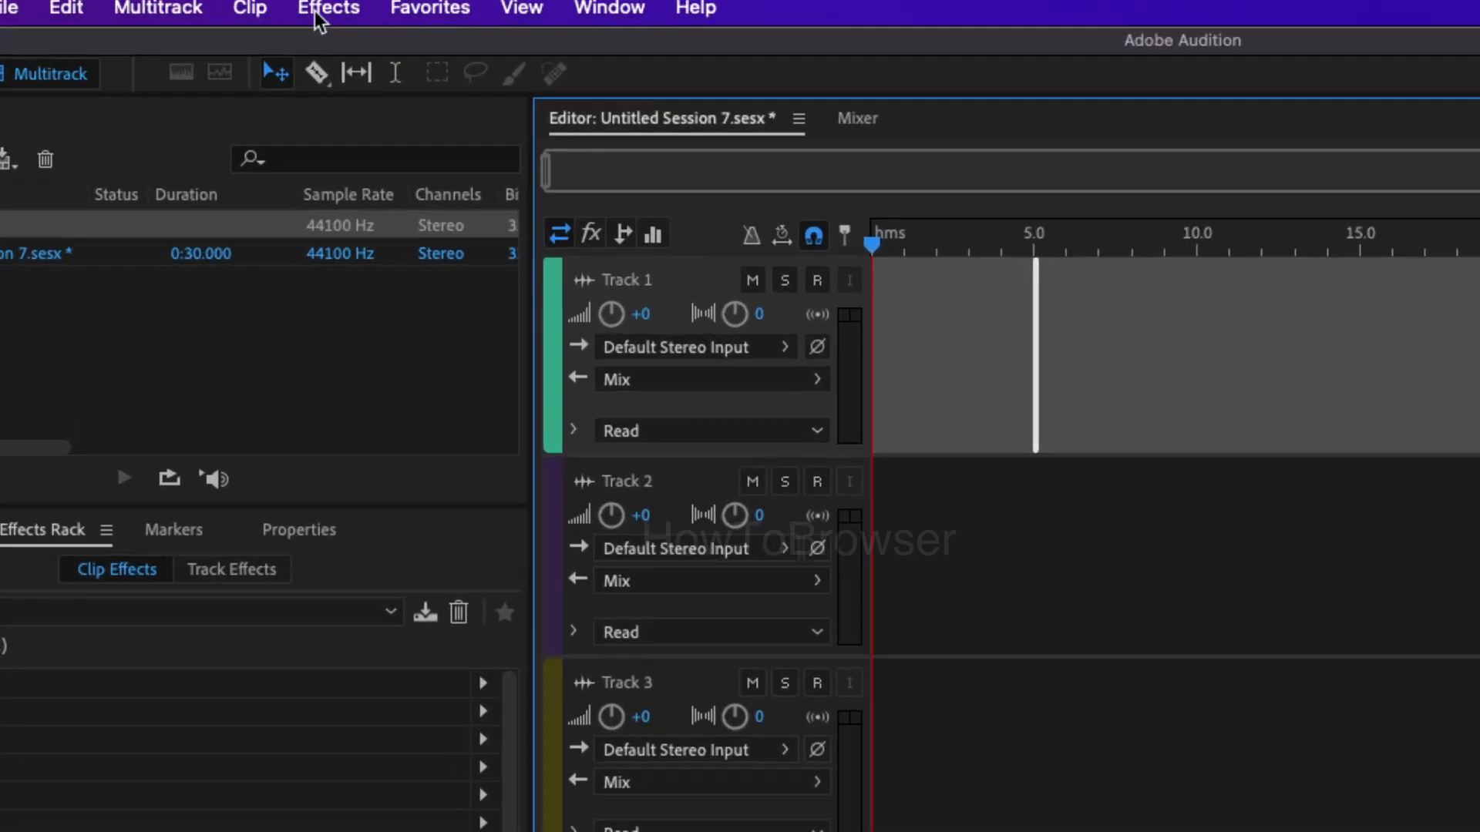
- Add the DeNoise noise reduction effect to the Untitled 1 clip on Track 1
{"action": "left_click", "coordinate": [312, 9]}
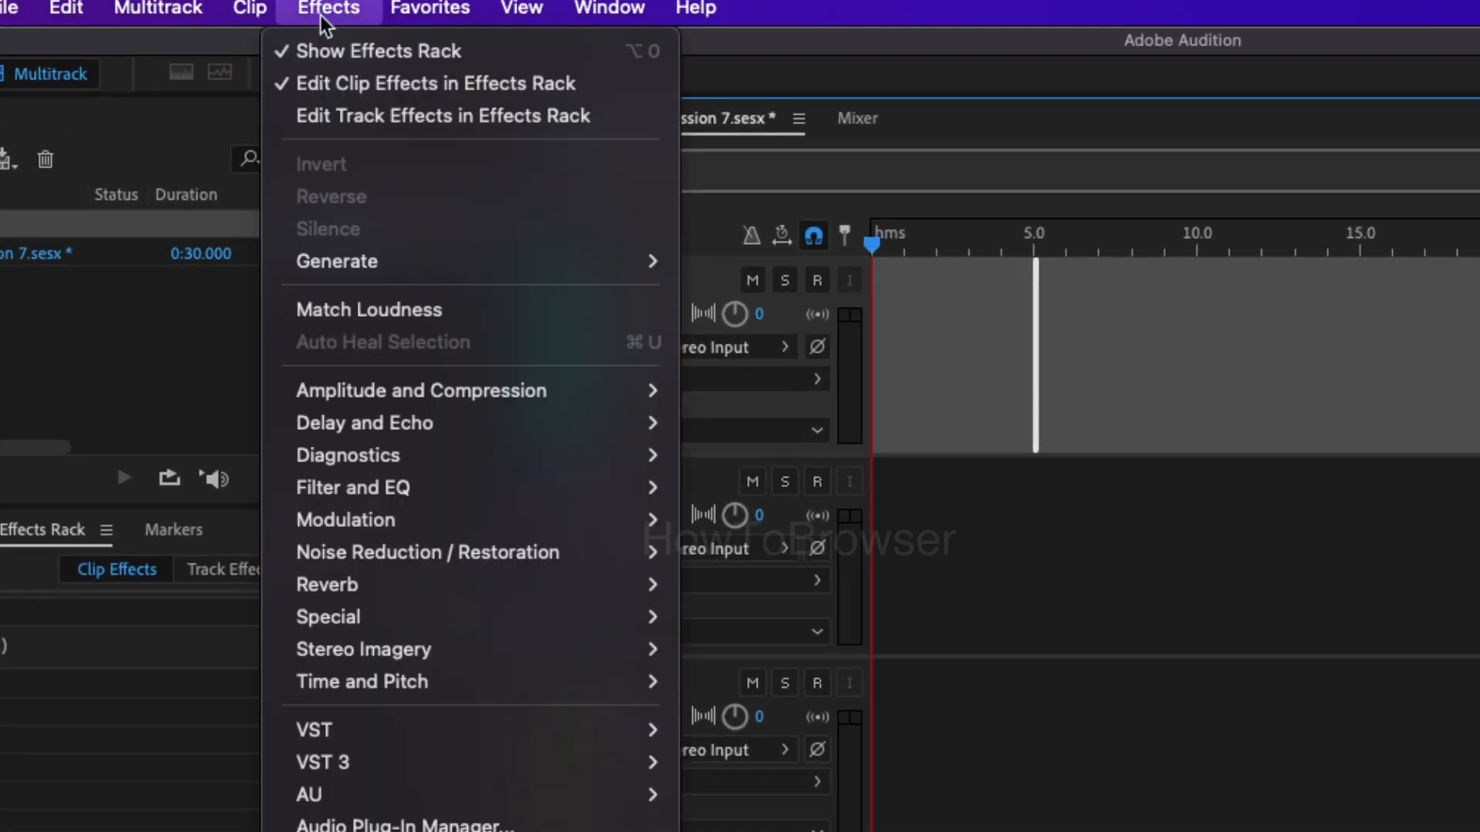
{"action": "mouse_move", "coordinate": [509, 552]}
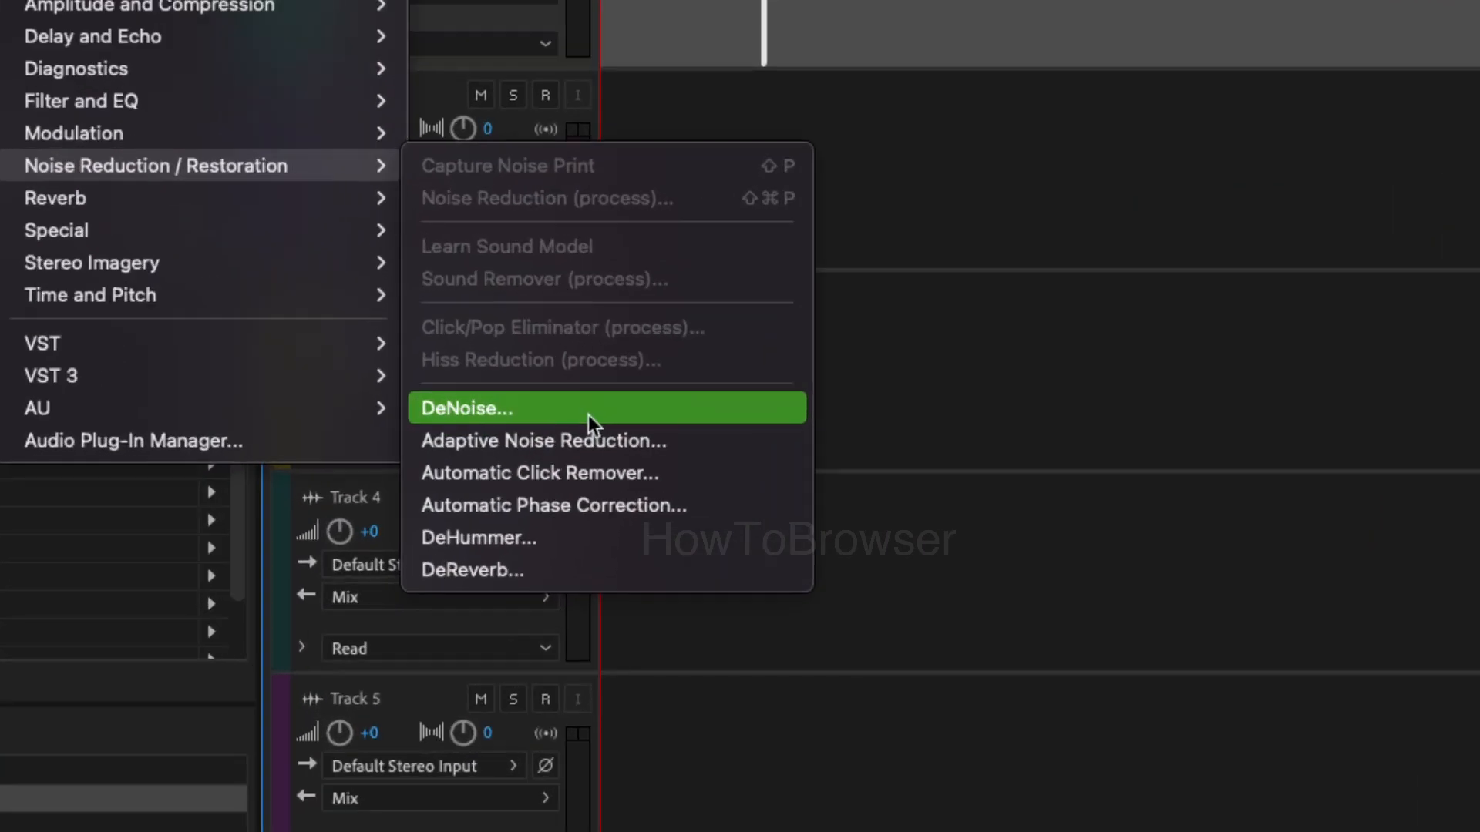
{"action": "left_click", "coordinate": [589, 415]}
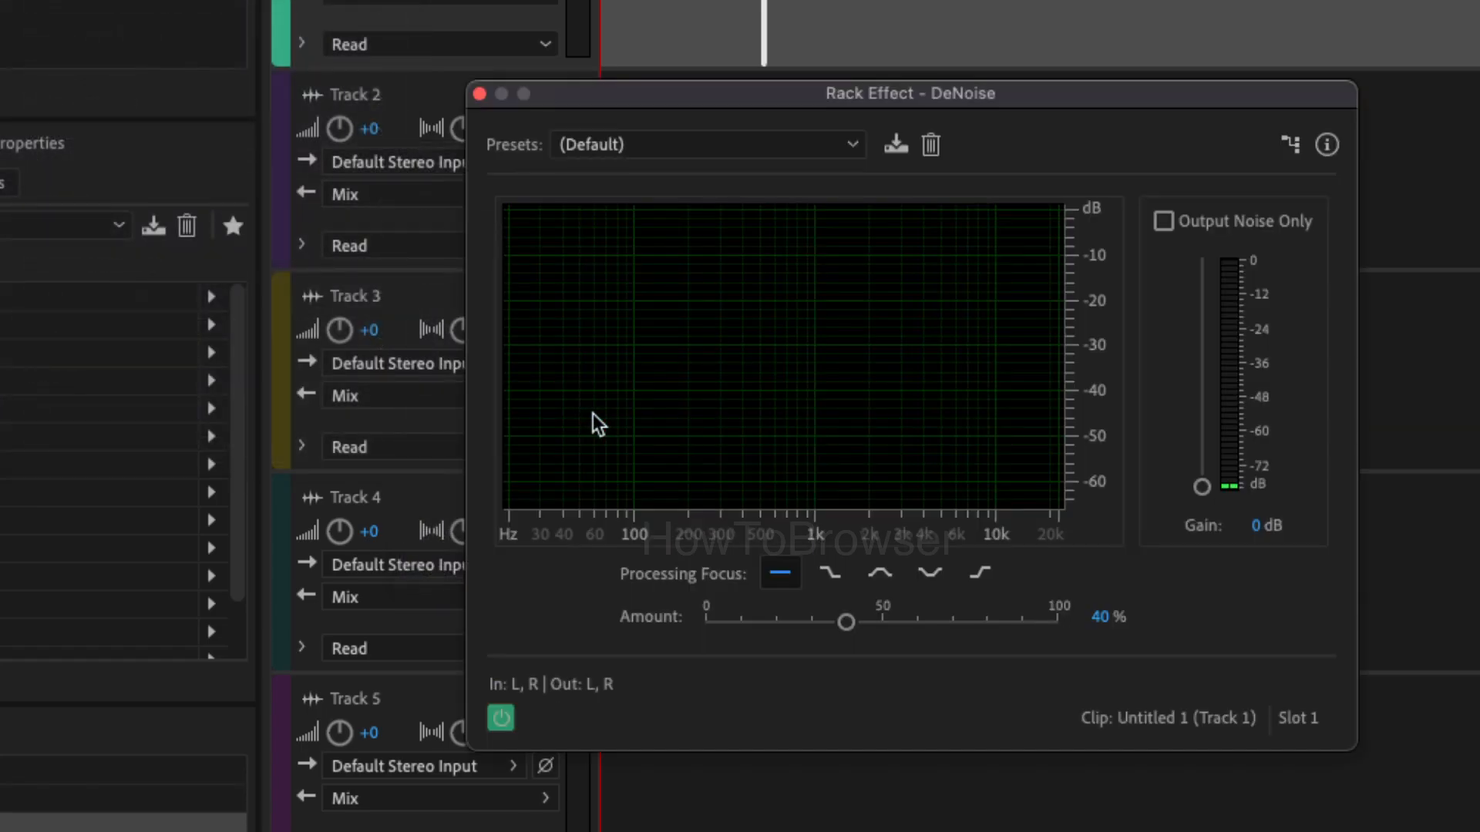
- Choose the Heavy Noise Reduction preset for the clip's DeNoise effect
{"action": "left_click", "coordinate": [643, 150]}
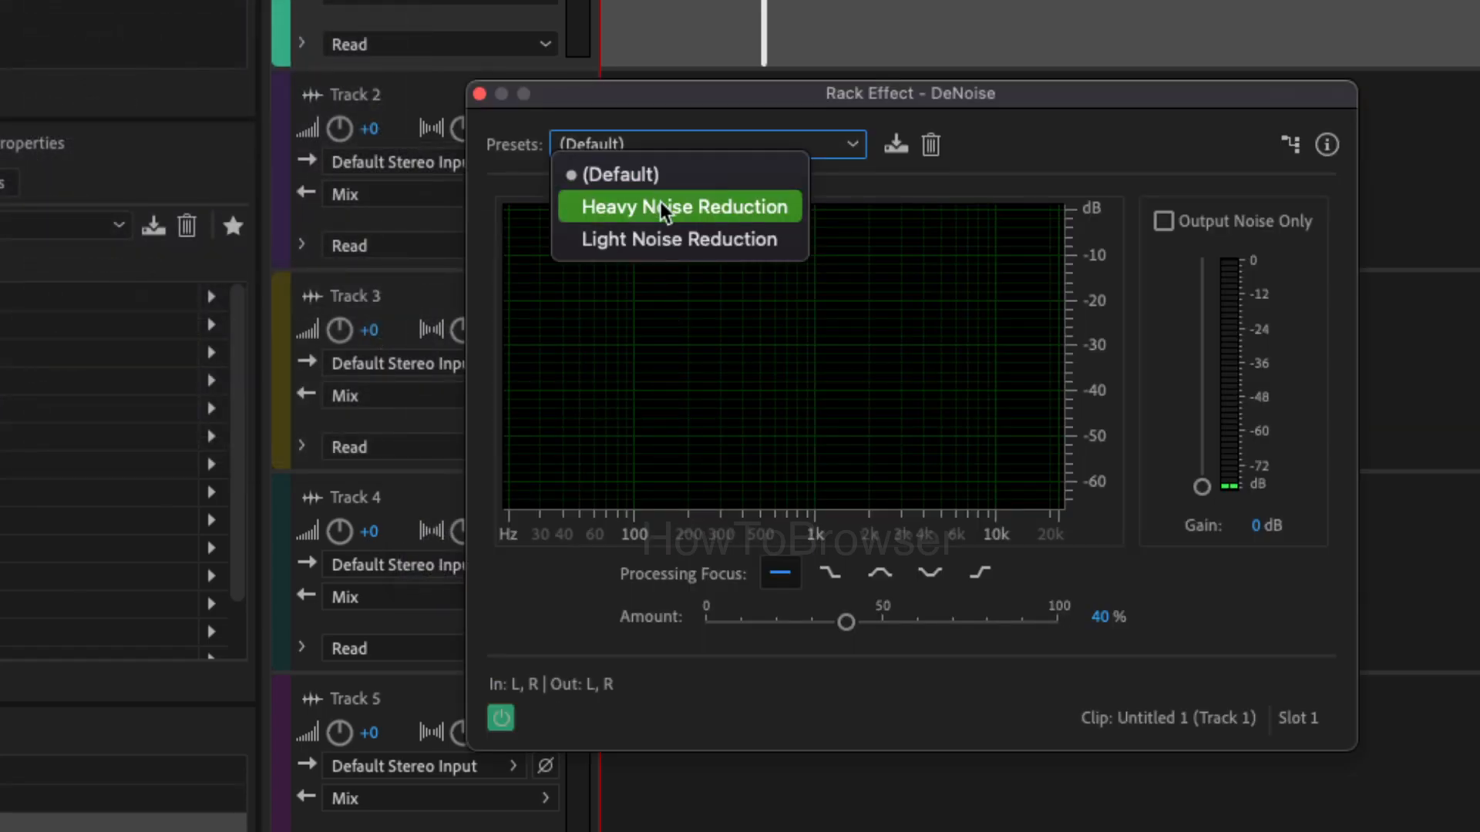
{"action": "left_click", "coordinate": [661, 206]}
{"action": "left_click", "coordinate": [650, 150]}
{"action": "left_click", "coordinate": [645, 205]}
{"action": "left_click", "coordinate": [641, 154]}
{"action": "left_click", "coordinate": [648, 207]}
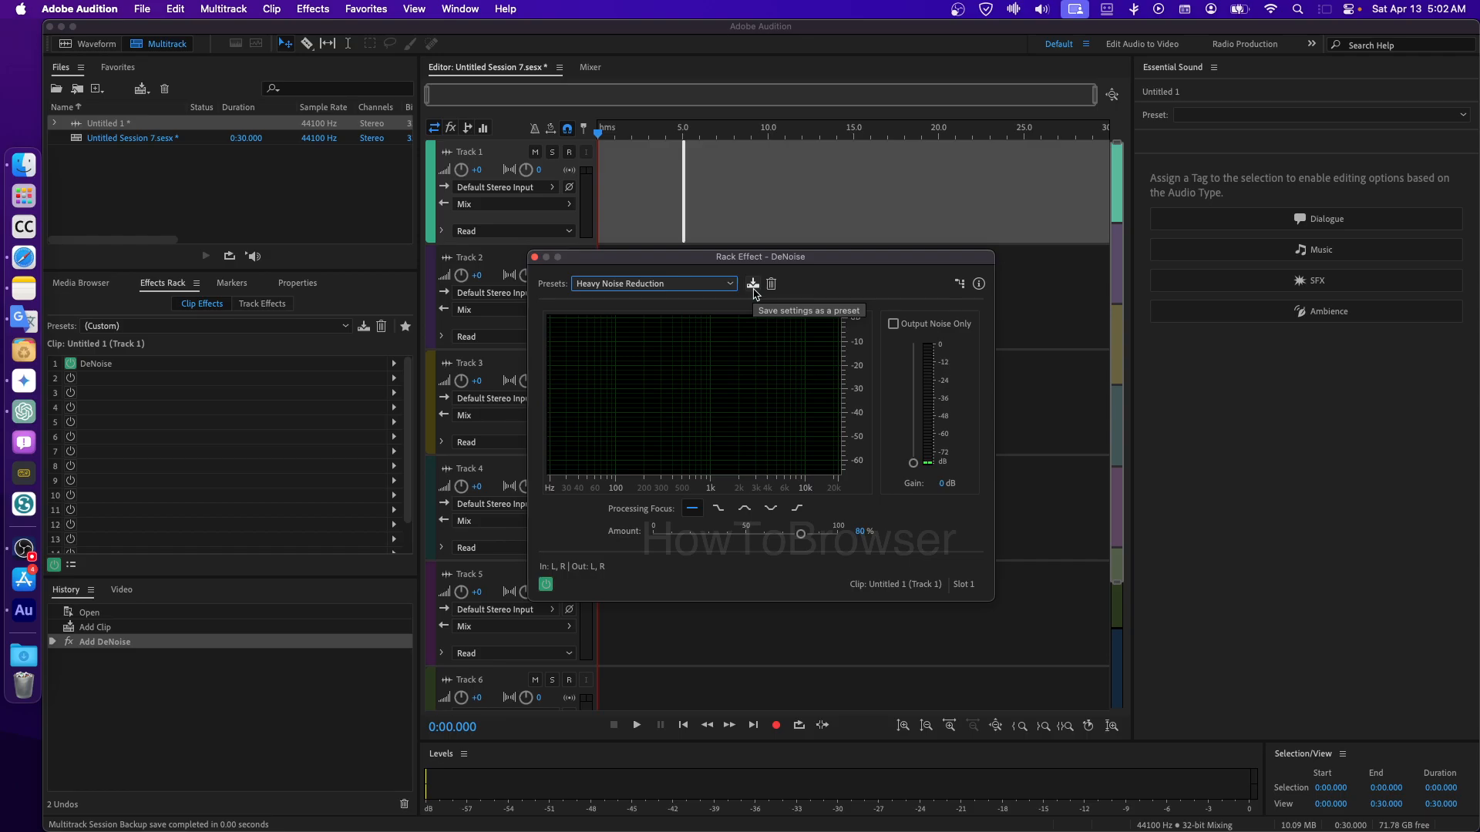
- Return DeNoise to its default preset, then set a 74% amount with the processing focus on lower frequencies
{"action": "left_click", "coordinate": [690, 290]}
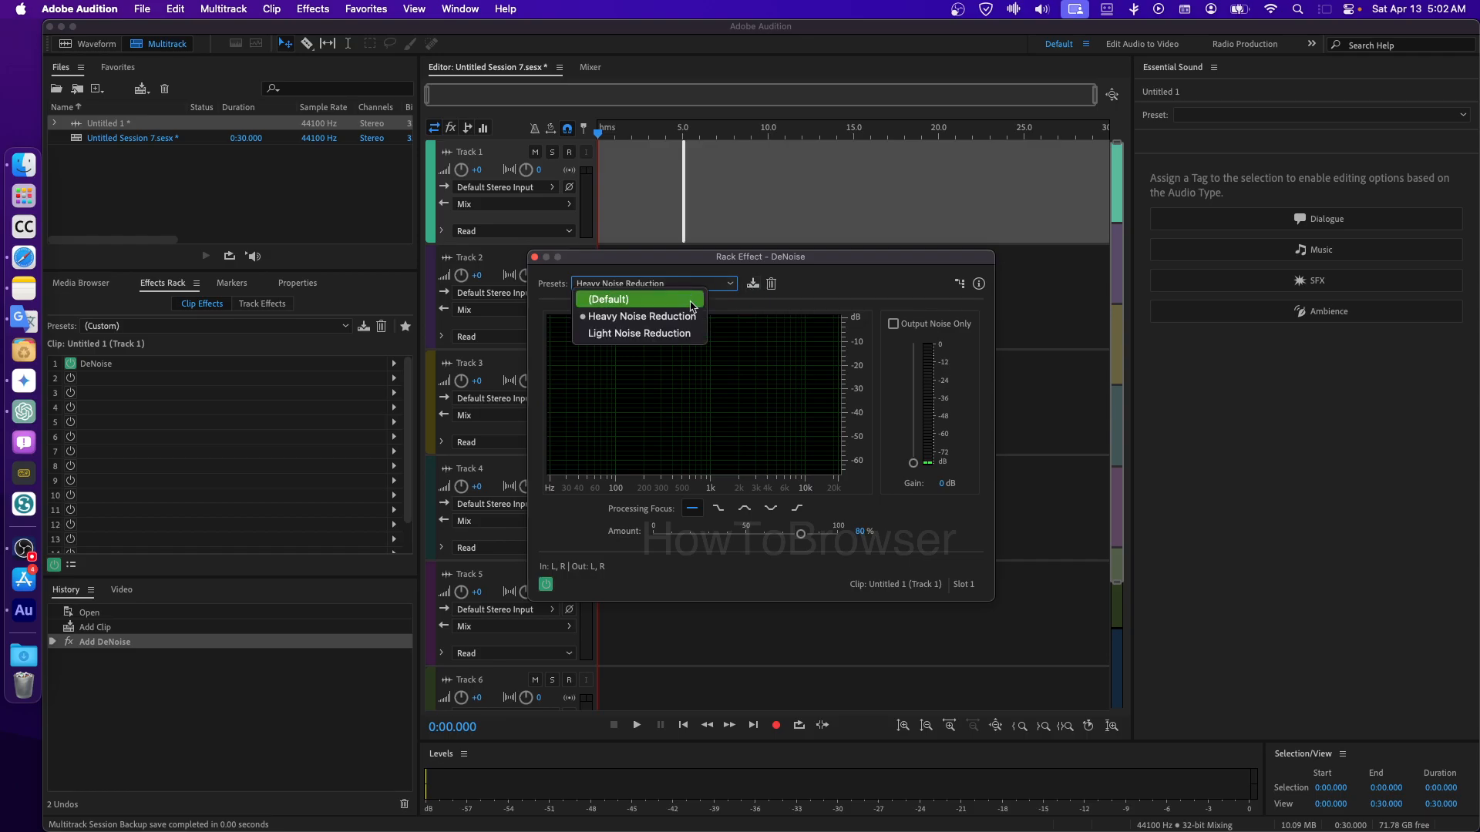
{"action": "left_click", "coordinate": [692, 303]}
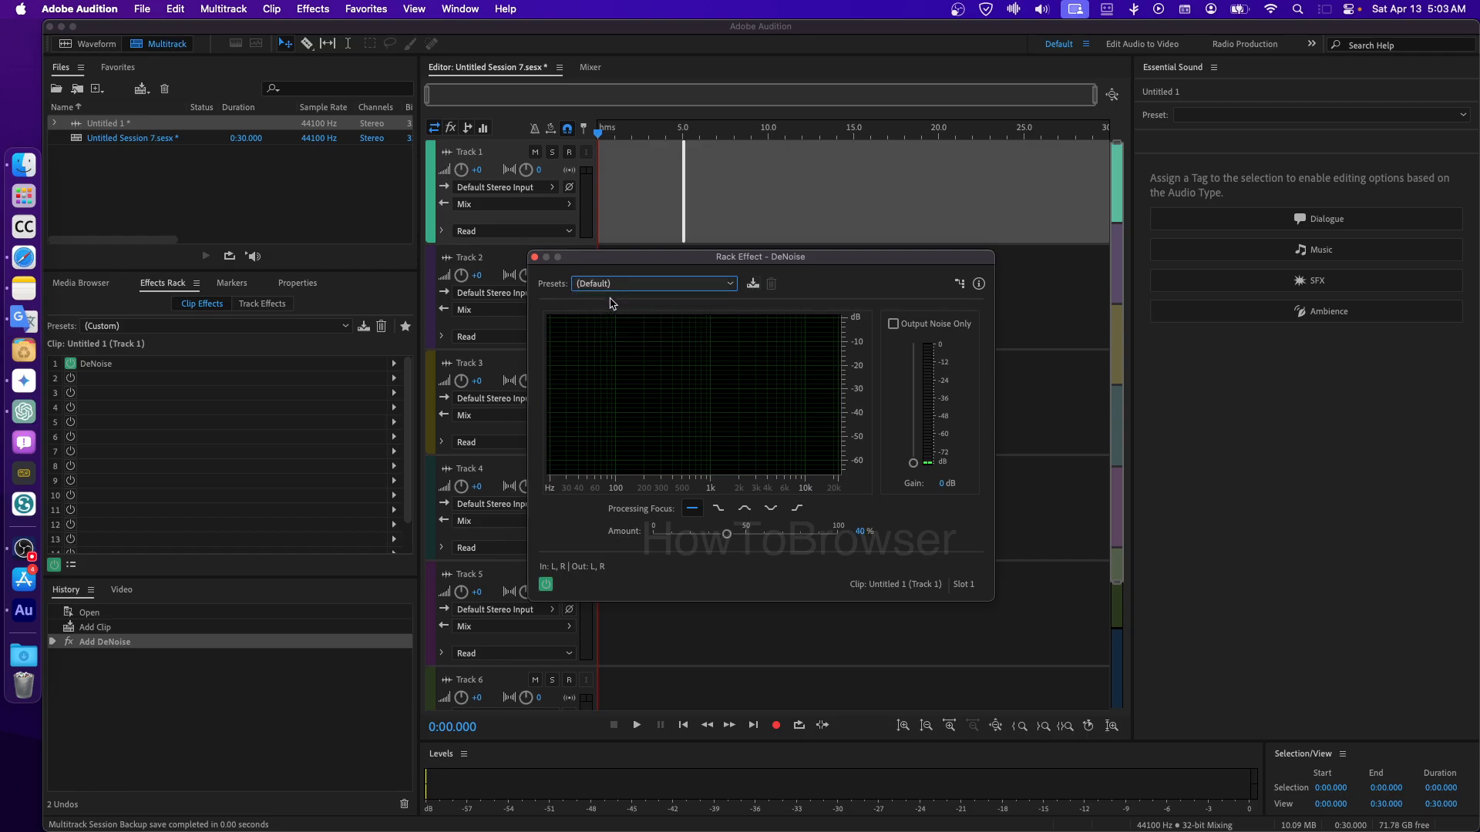
{"action": "left_click_drag", "start_coordinate": [726, 535], "coordinate": [790, 535]}
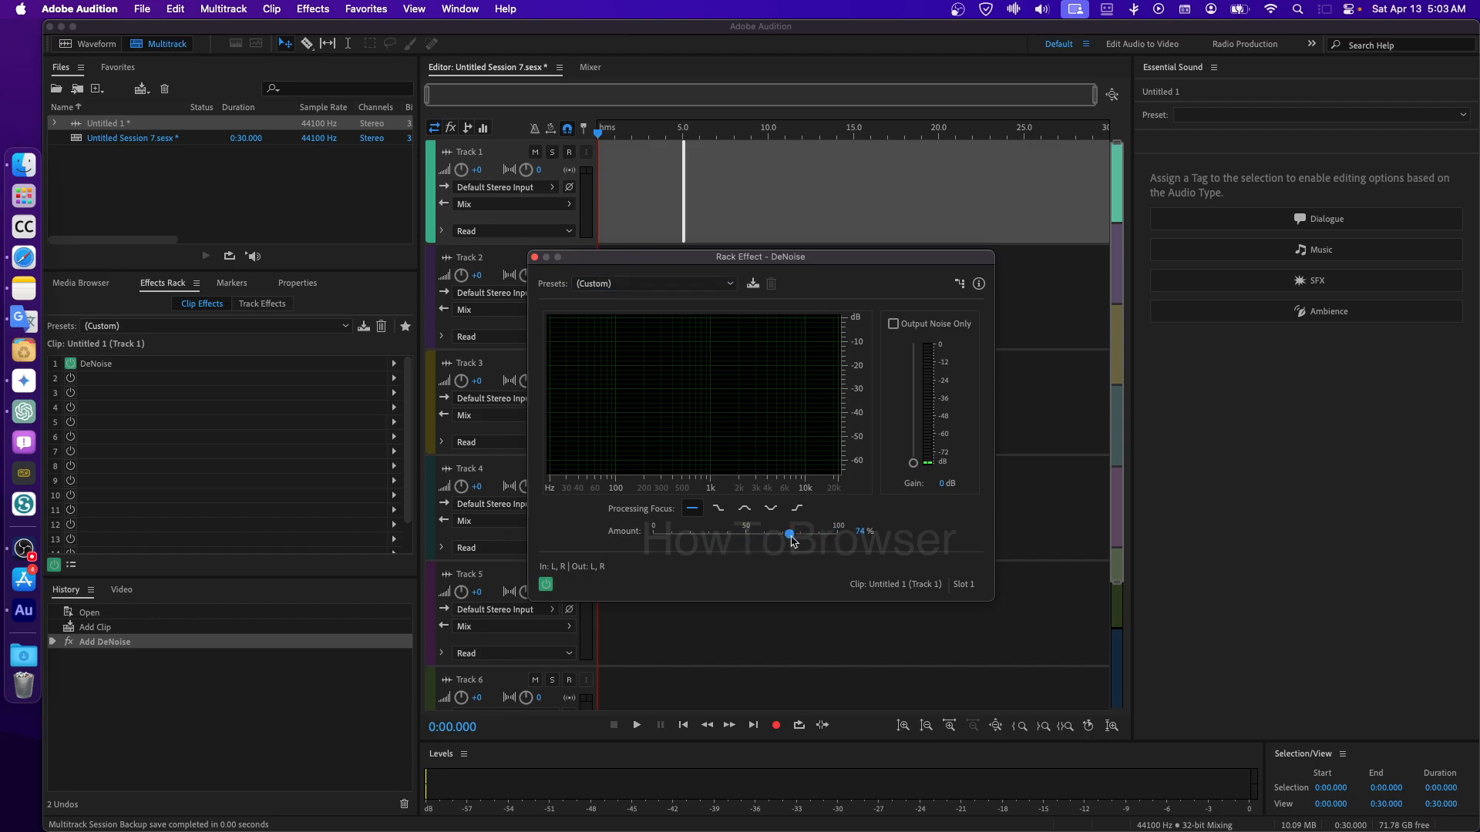
{"action": "left_click", "coordinate": [719, 510]}
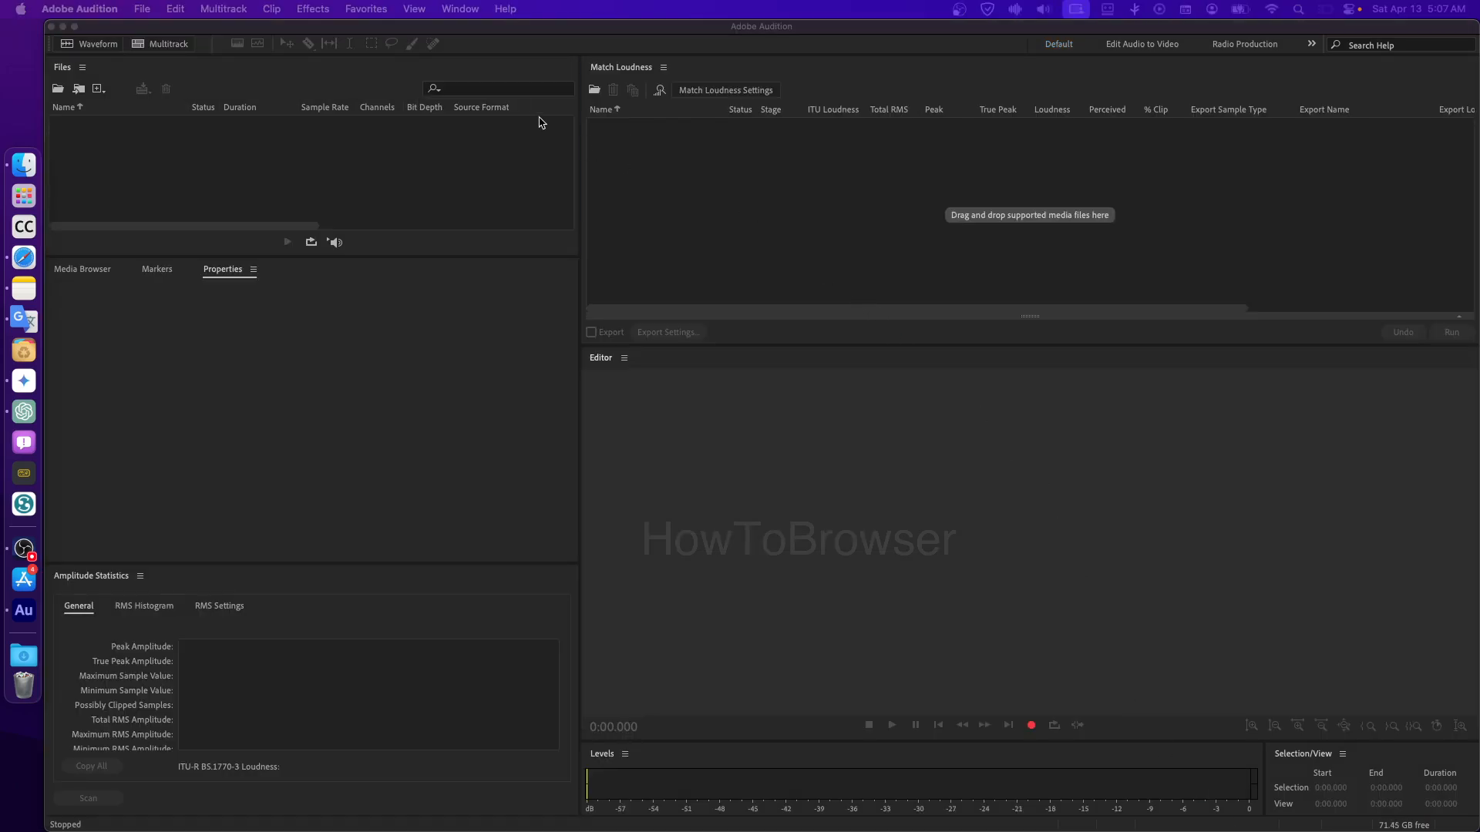
- Switch the workspace layout to Essential Video Mixing
{"action": "left_click", "coordinate": [461, 8]}
{"action": "left_click", "coordinate": [460, 8]}
{"action": "left_click", "coordinate": [460, 9]}
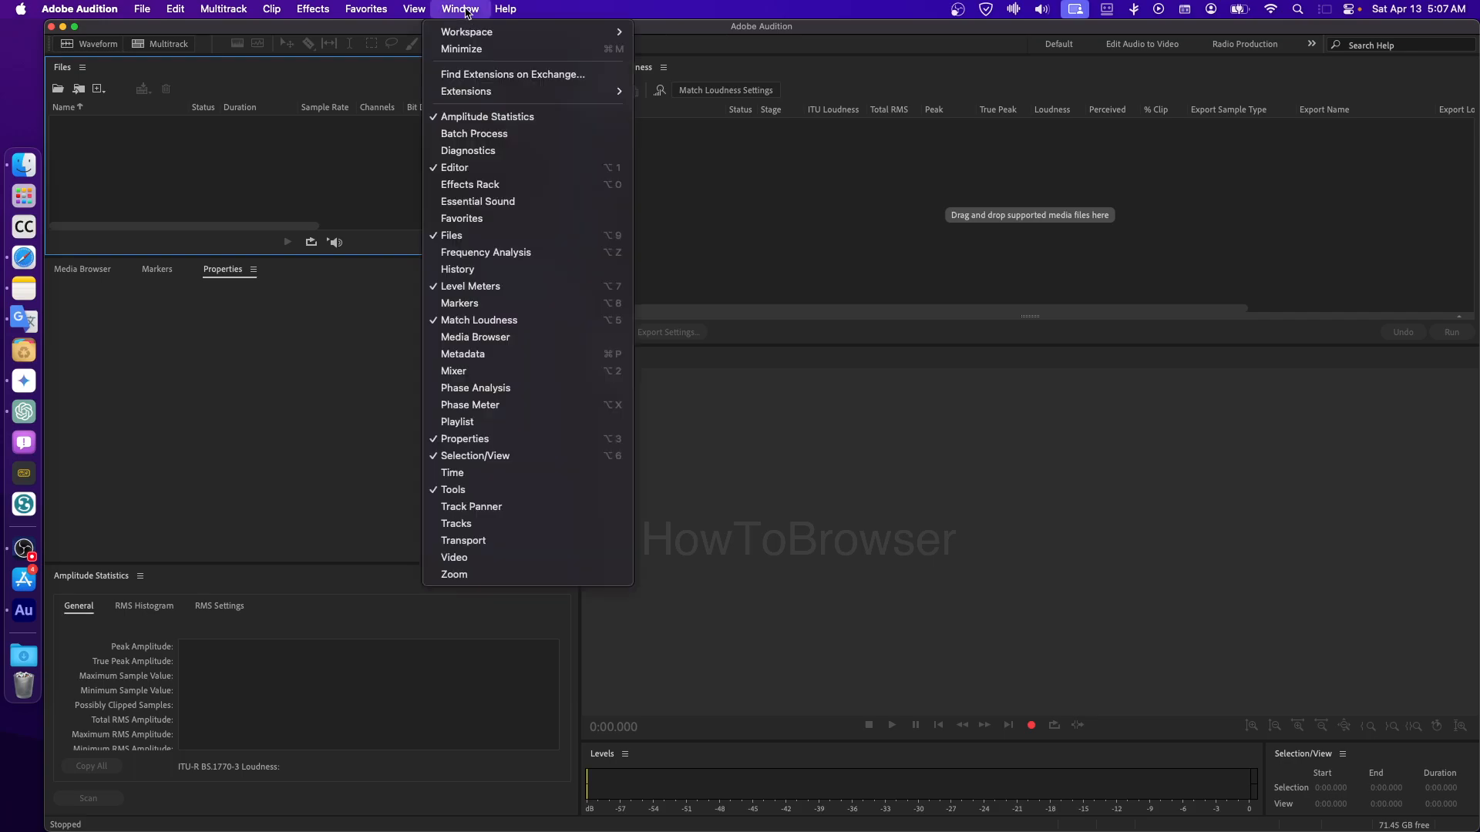
{"action": "mouse_move", "coordinate": [477, 31]}
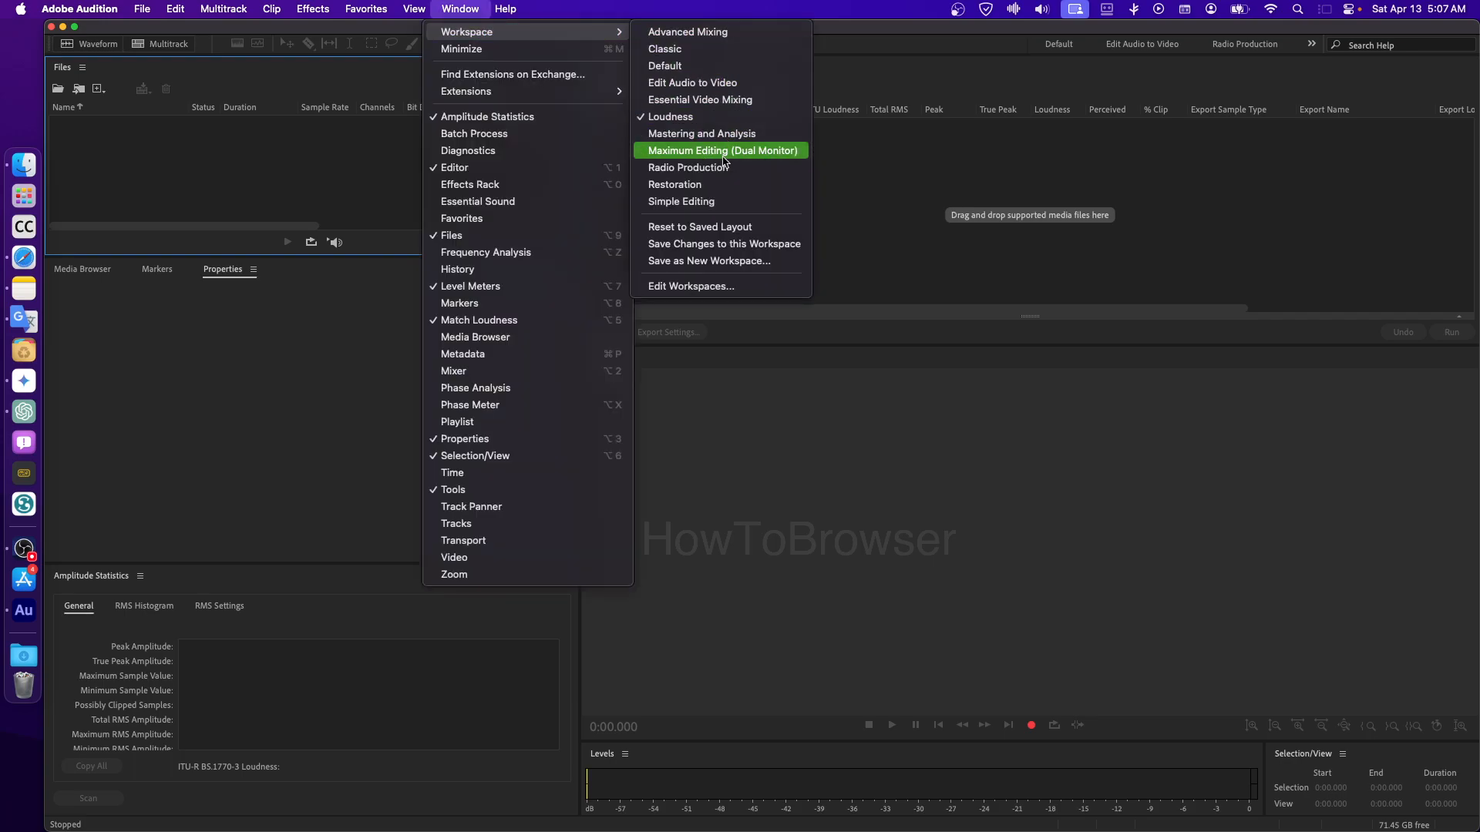
{"action": "left_click", "coordinate": [703, 101]}
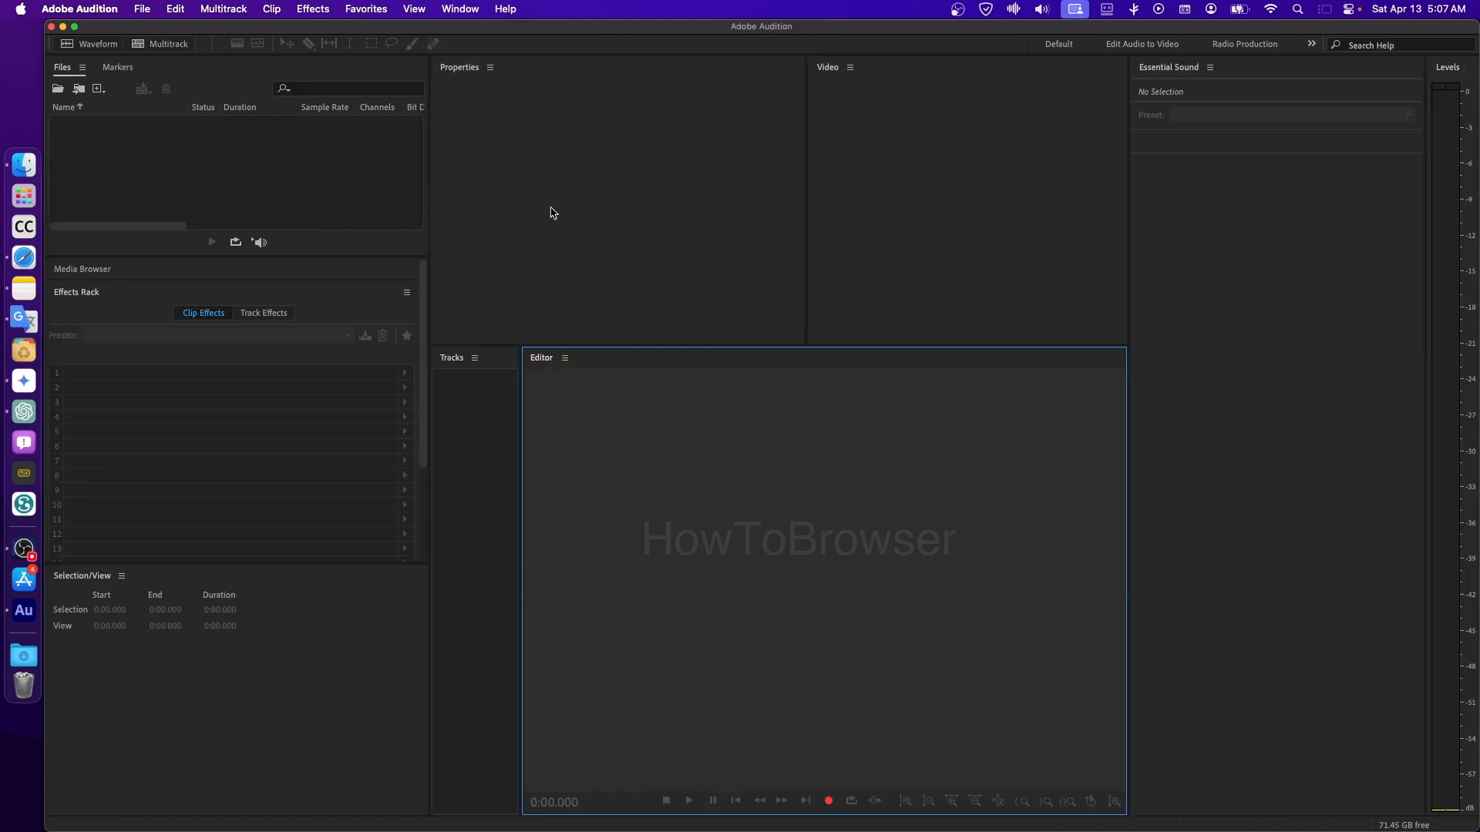
- Record about 8 seconds of audio into a new 44100 Hz stereo file with 32-bit float depth
{"action": "left_click", "coordinate": [828, 801]}
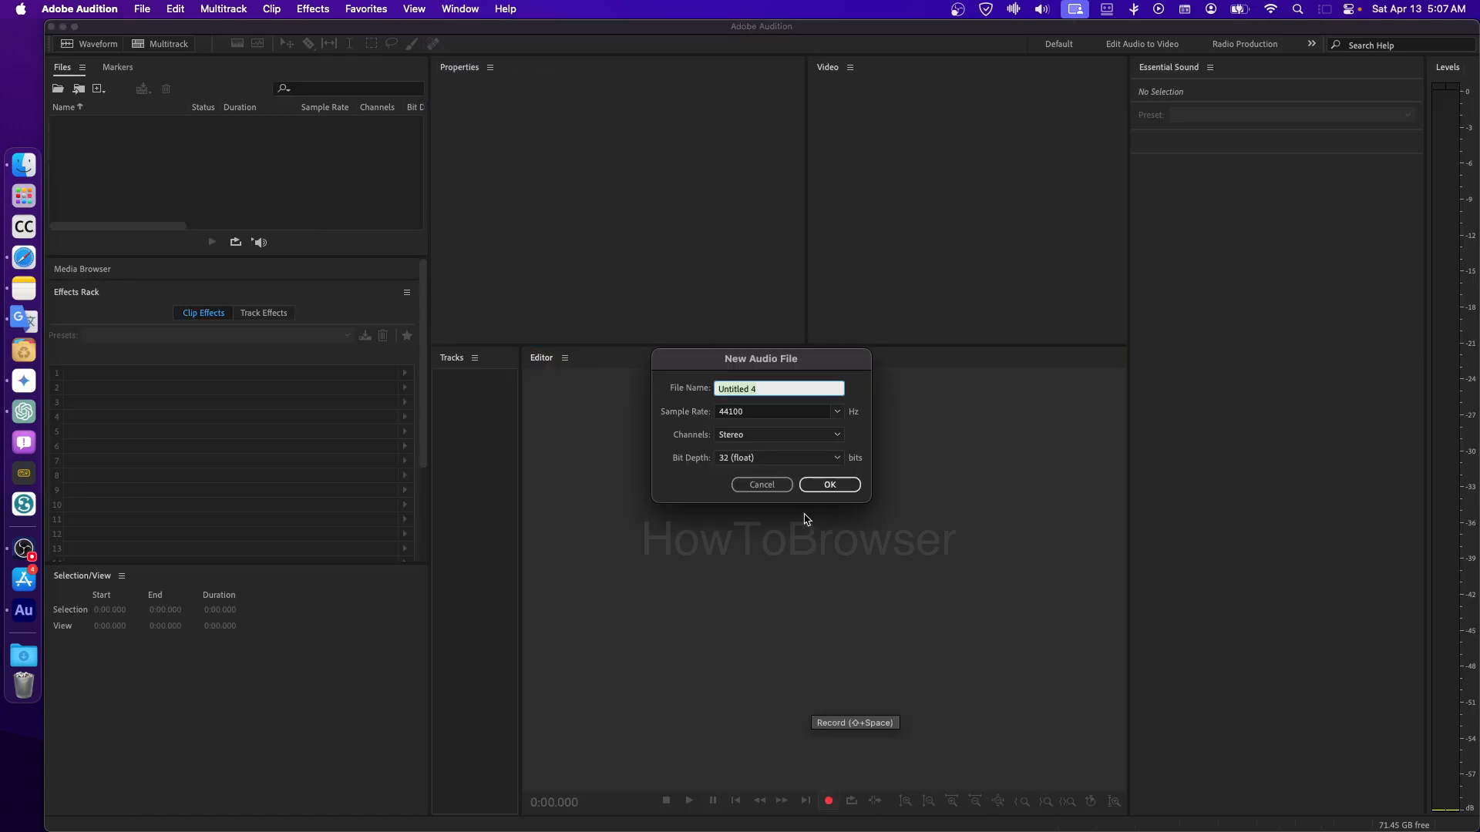
{"action": "left_click", "coordinate": [811, 481]}
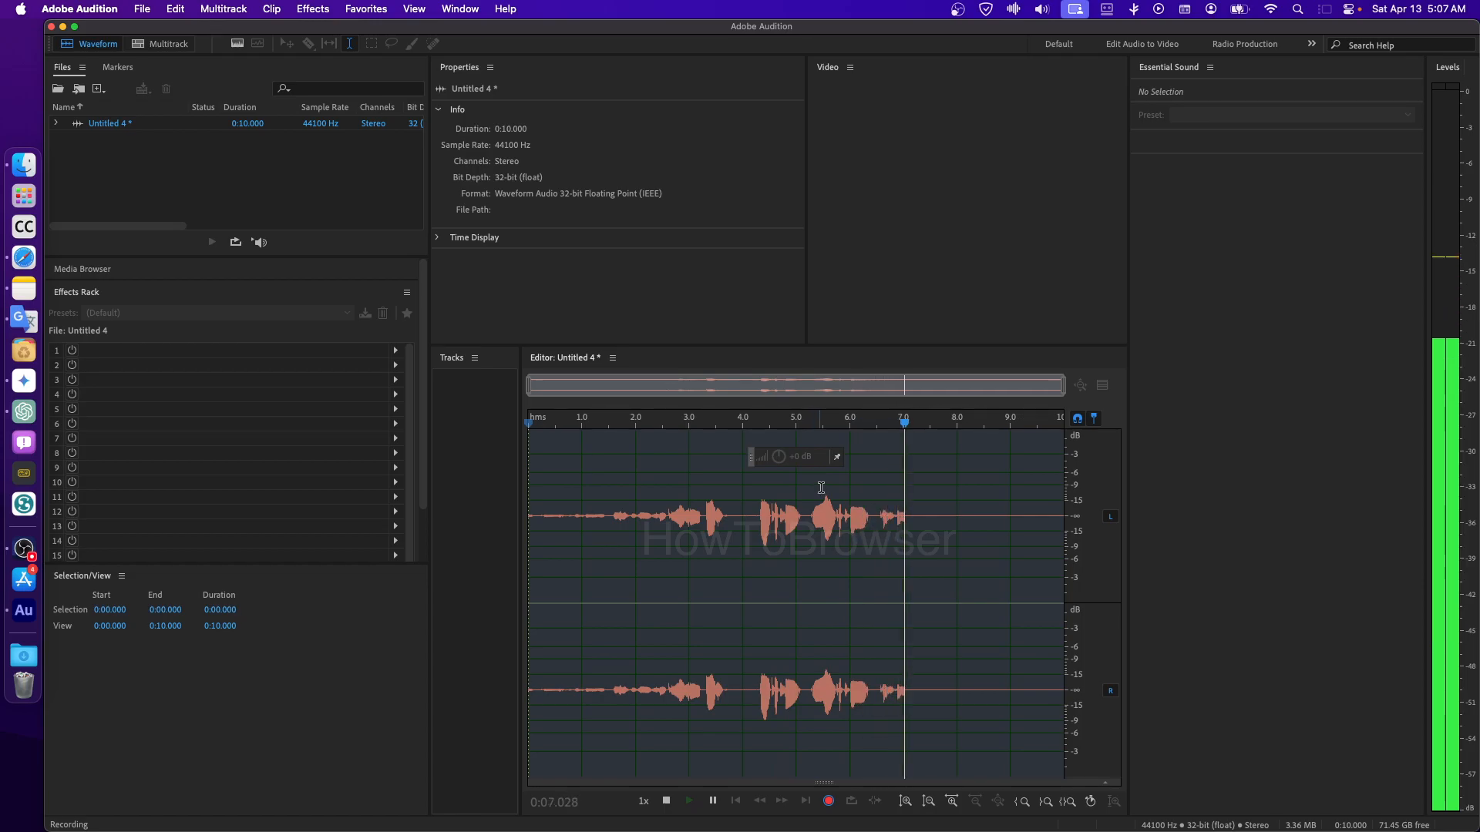
{"action": "left_click", "coordinate": [830, 802]}
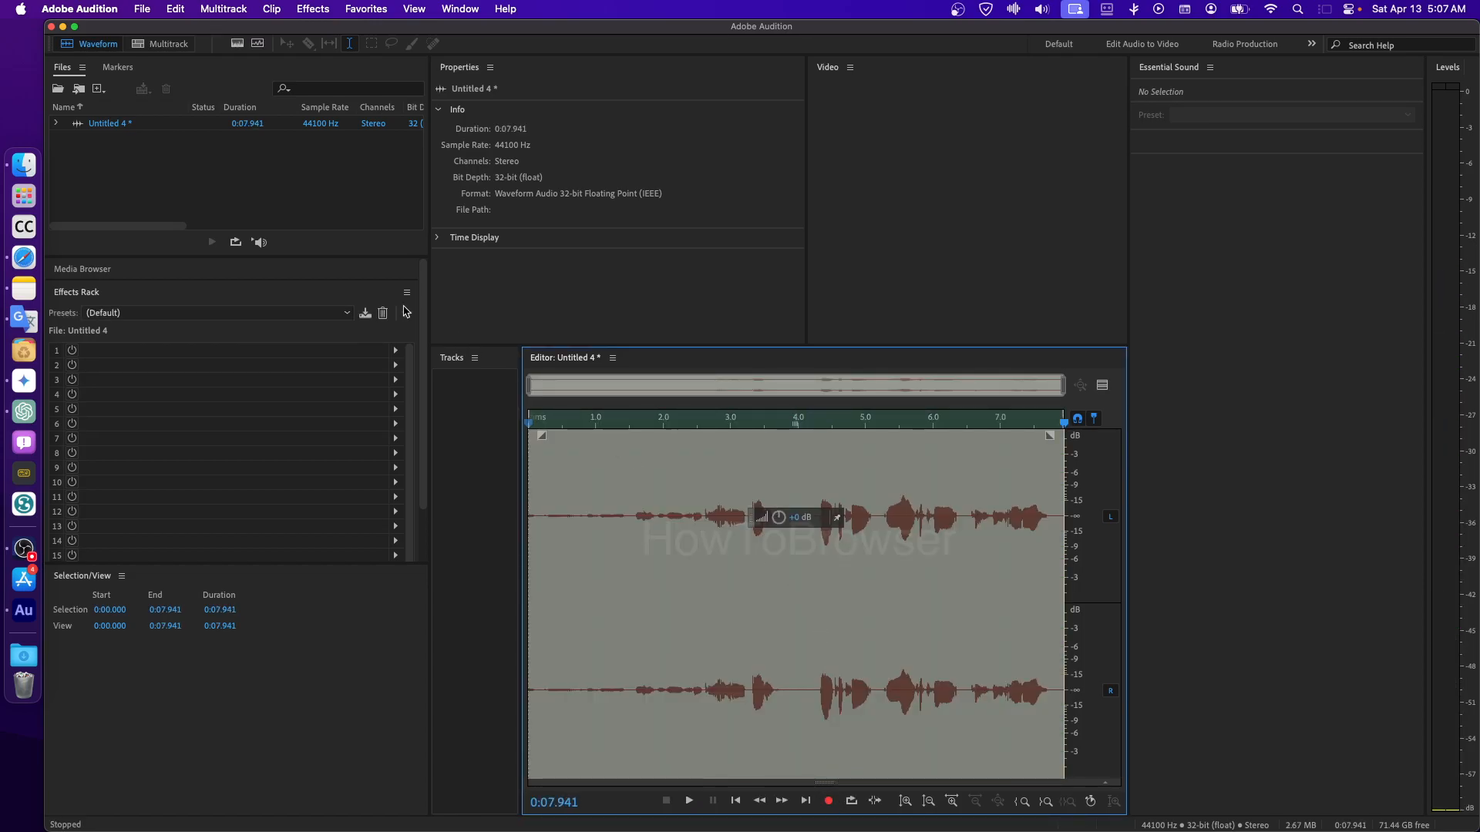
- Switch the workspace layout to Classic
{"action": "left_click", "coordinate": [306, 127]}
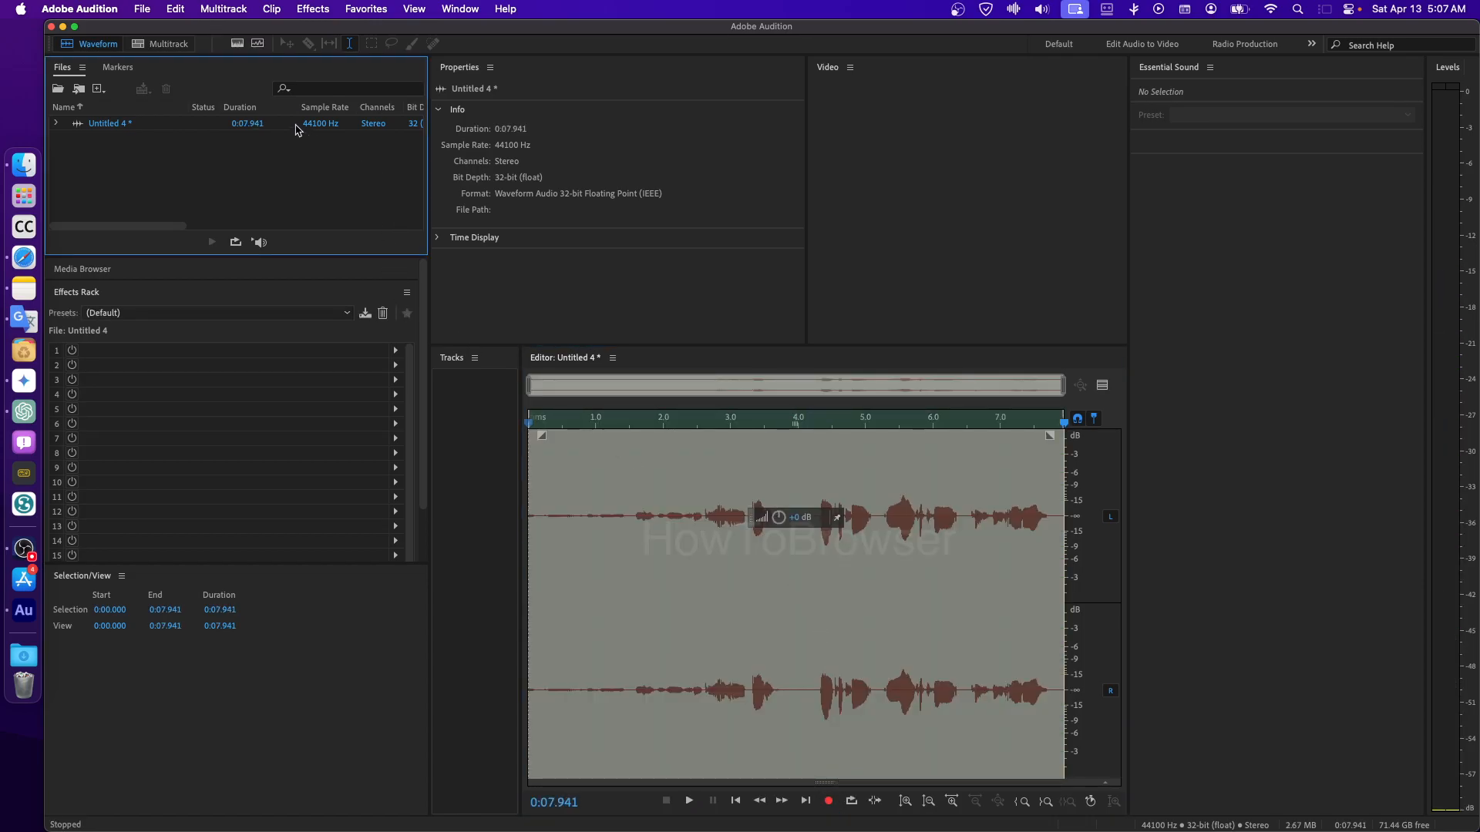
{"action": "left_click", "coordinate": [484, 9]}
{"action": "mouse_move", "coordinate": [585, 33]}
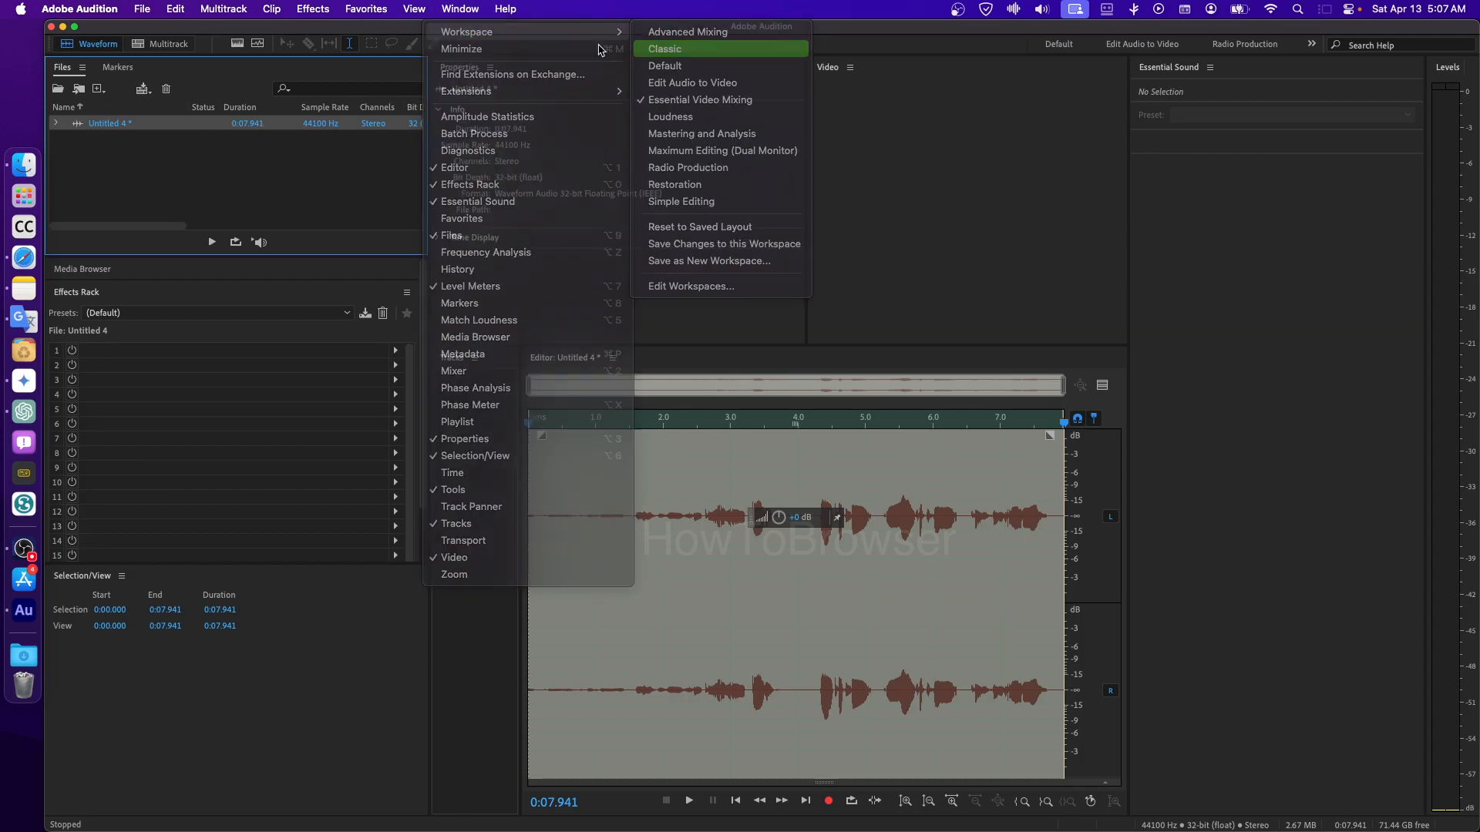
{"action": "left_click", "coordinate": [664, 49]}
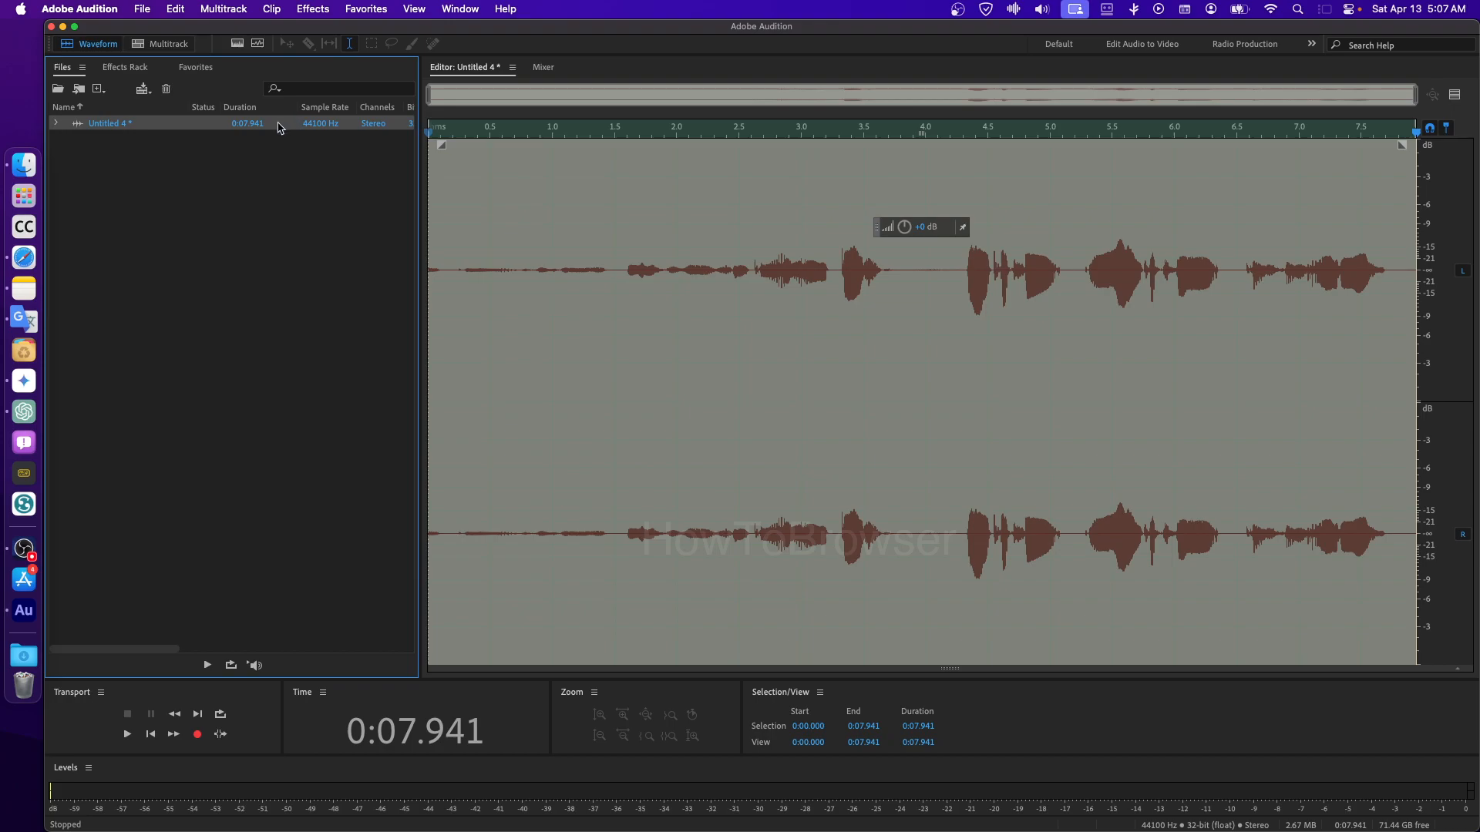
- Select the recording from about 0:00.433 to 0:07.736 and place the playhead at about 0:01.195
{"action": "left_click", "coordinate": [468, 170]}
{"action": "left_click_drag", "start_coordinate": [468, 133], "coordinate": [1386, 273]}
{"action": "left_click_drag", "start_coordinate": [478, 135], "coordinate": [576, 142]}
- Open the DeNoise effect for the selected audio and preview it with the default amount and with 95%
{"action": "left_click", "coordinate": [313, 8]}
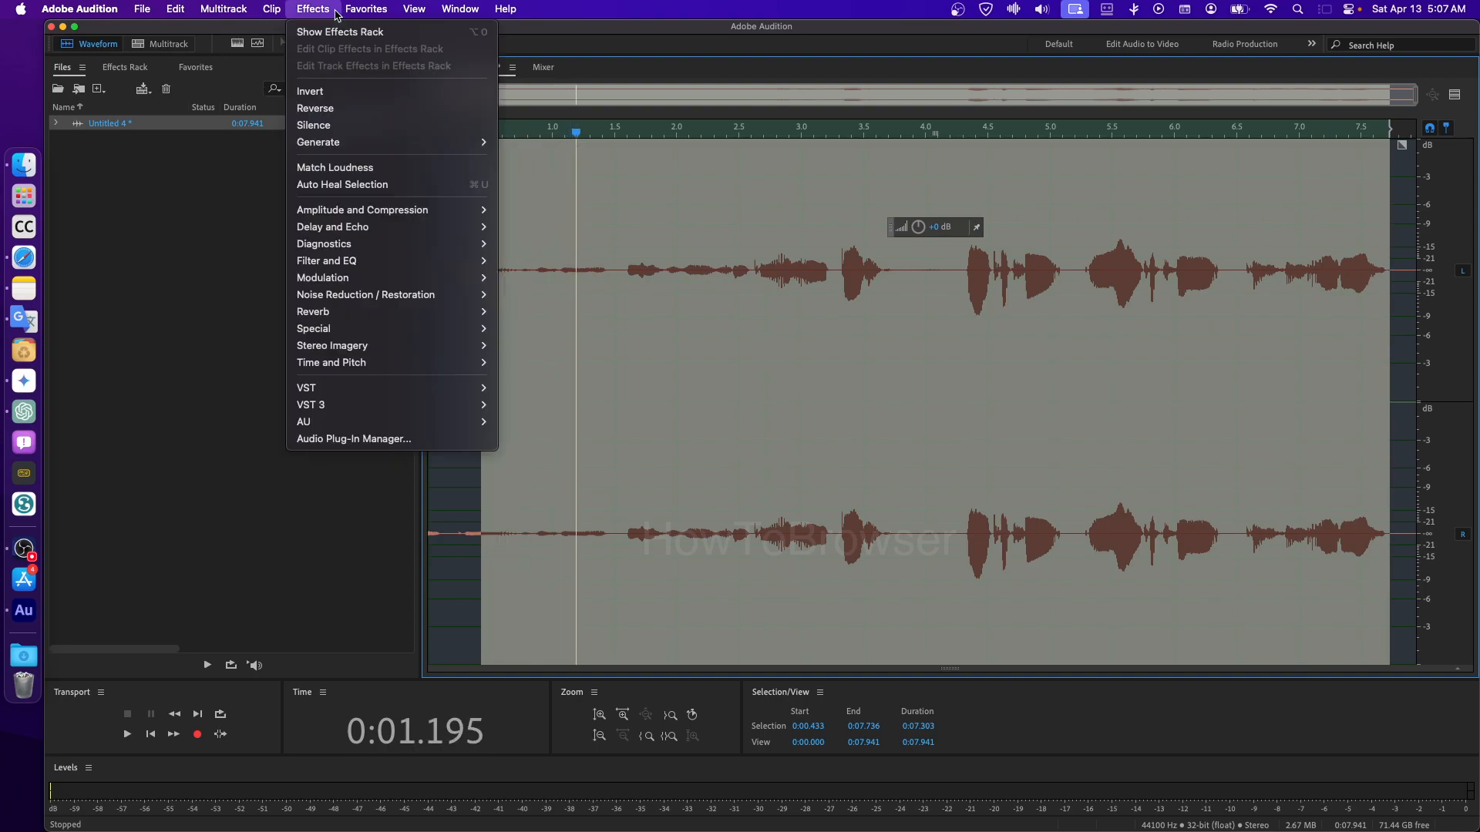
{"action": "mouse_move", "coordinate": [432, 295]}
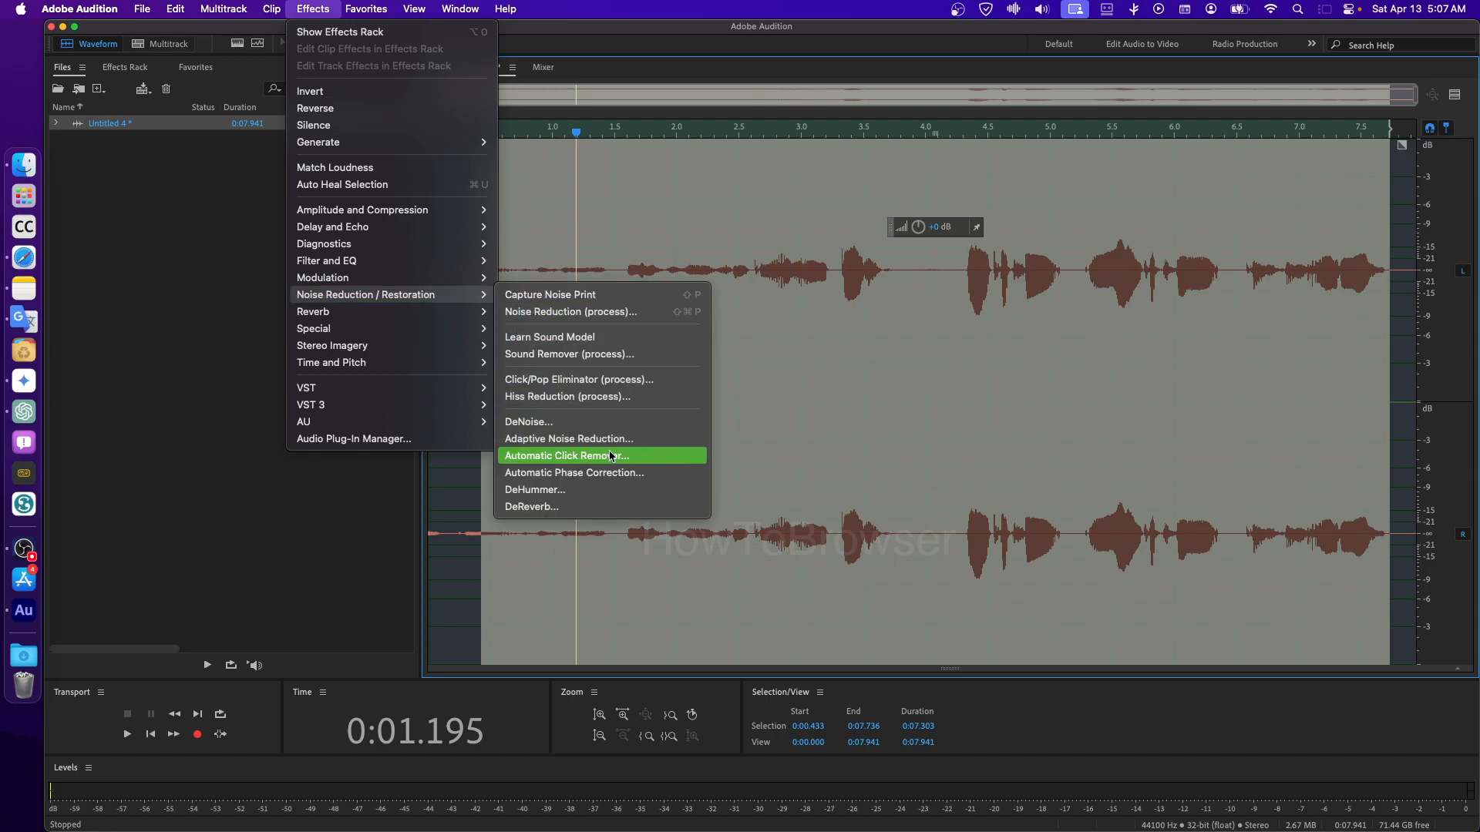
{"action": "left_click", "coordinate": [540, 421]}
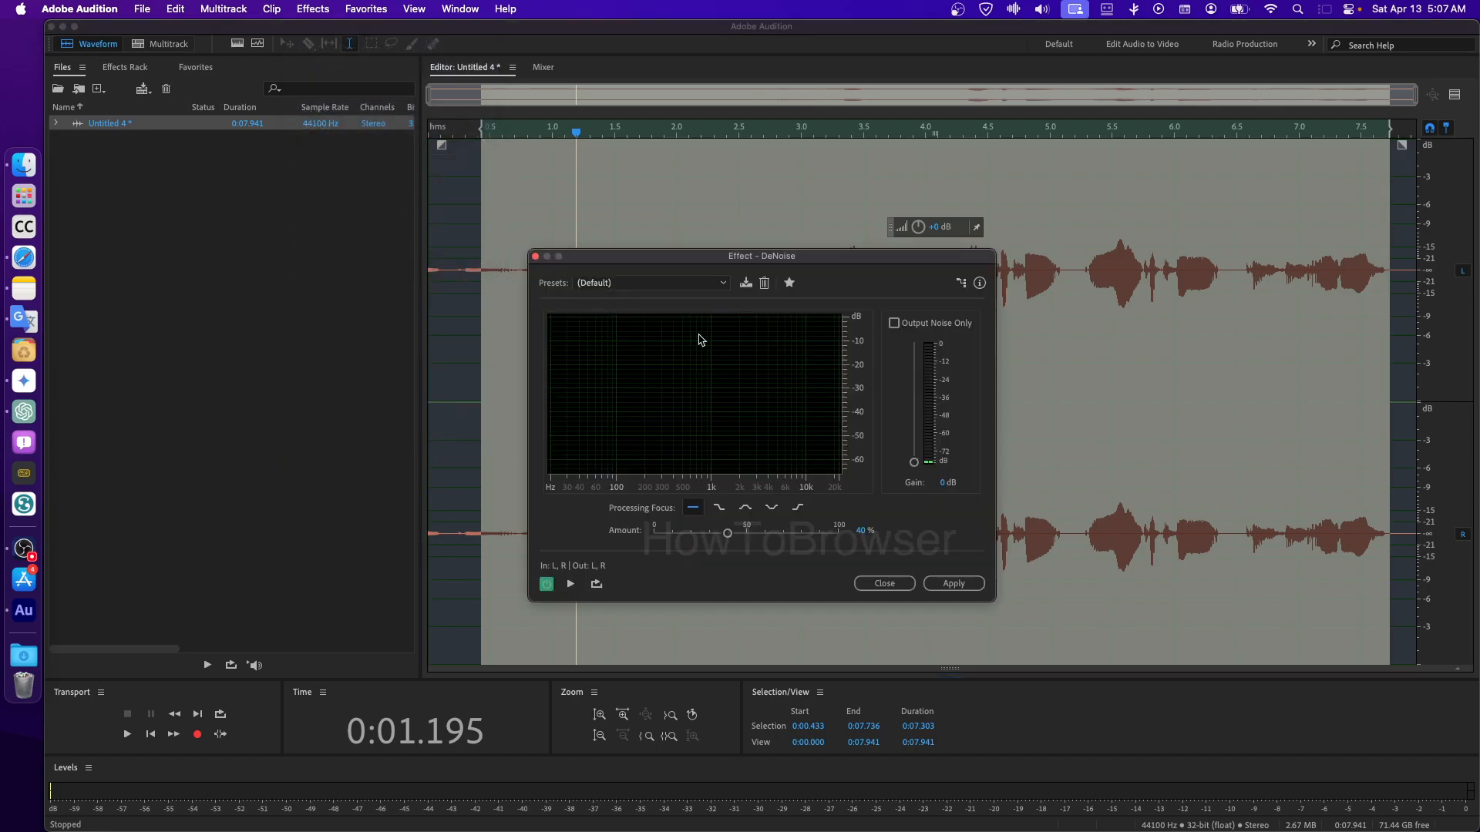
{"action": "key", "text": "space"}
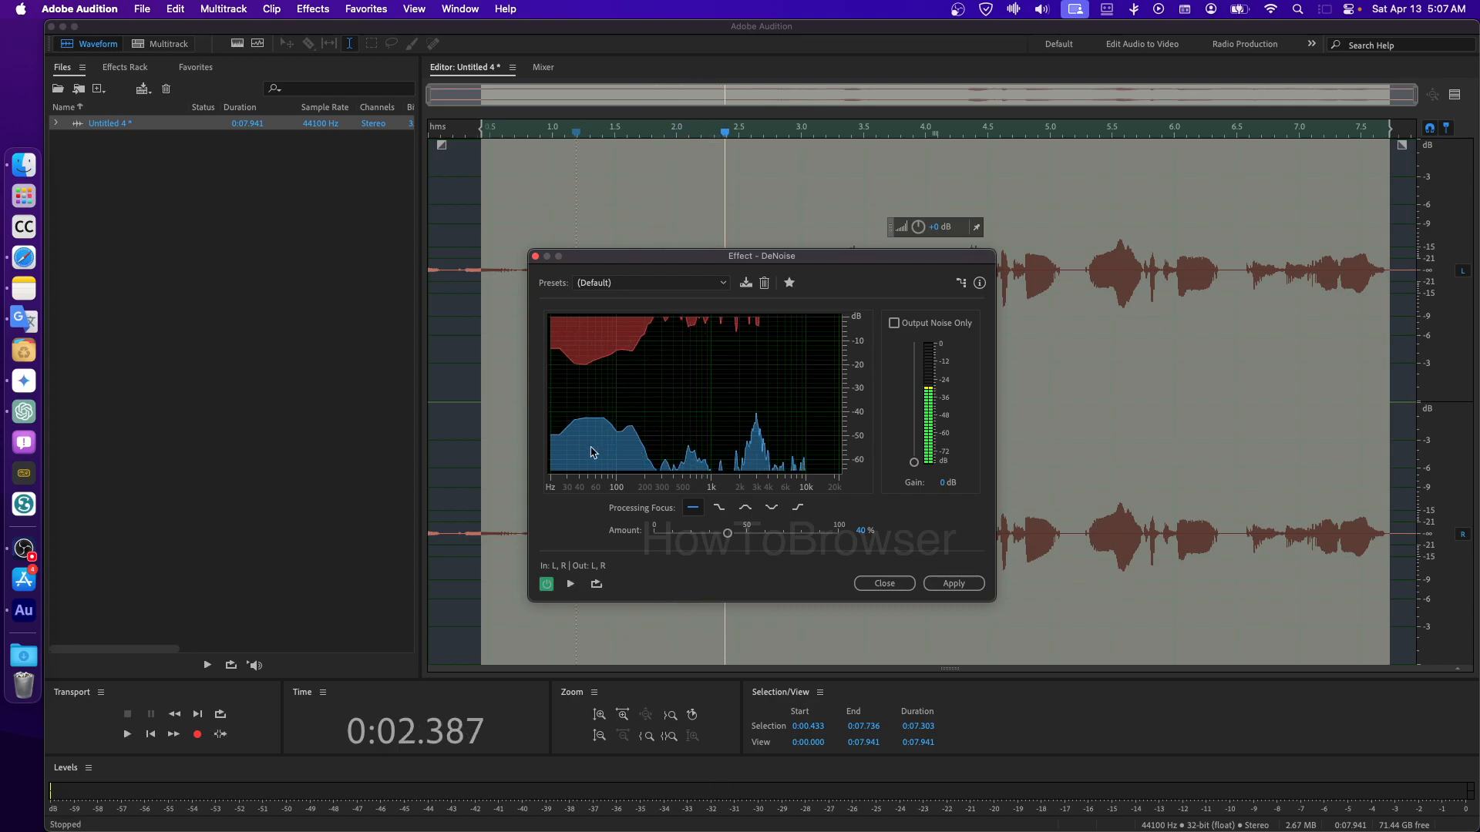
{"action": "left_click_drag", "start_coordinate": [729, 533], "coordinate": [829, 533]}
{"action": "key", "text": "space"}
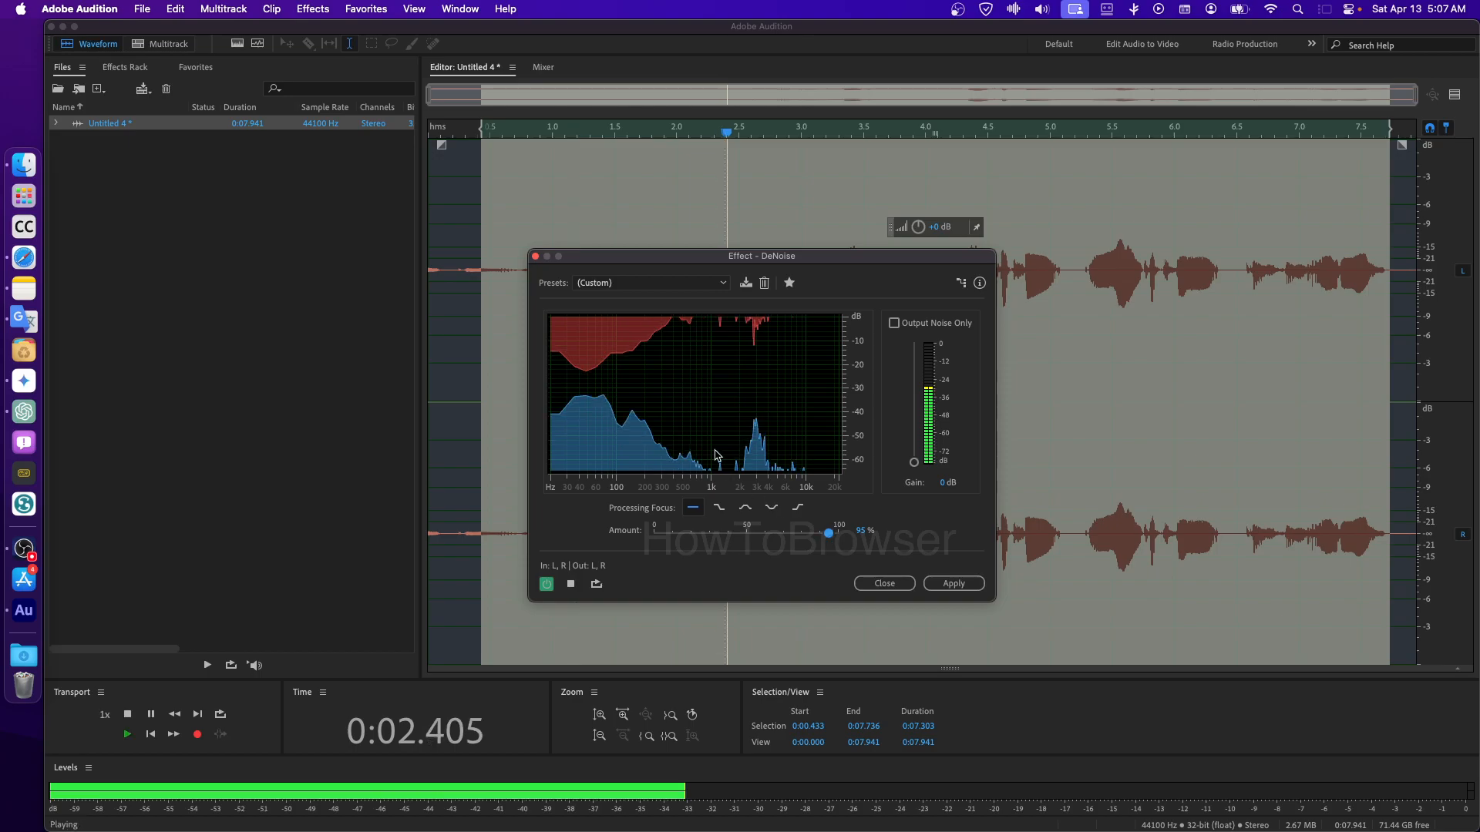
- Focus the DeNoise processing on lower frequencies, set the amount to 0% and preview the selection
{"action": "left_click", "coordinate": [719, 507]}
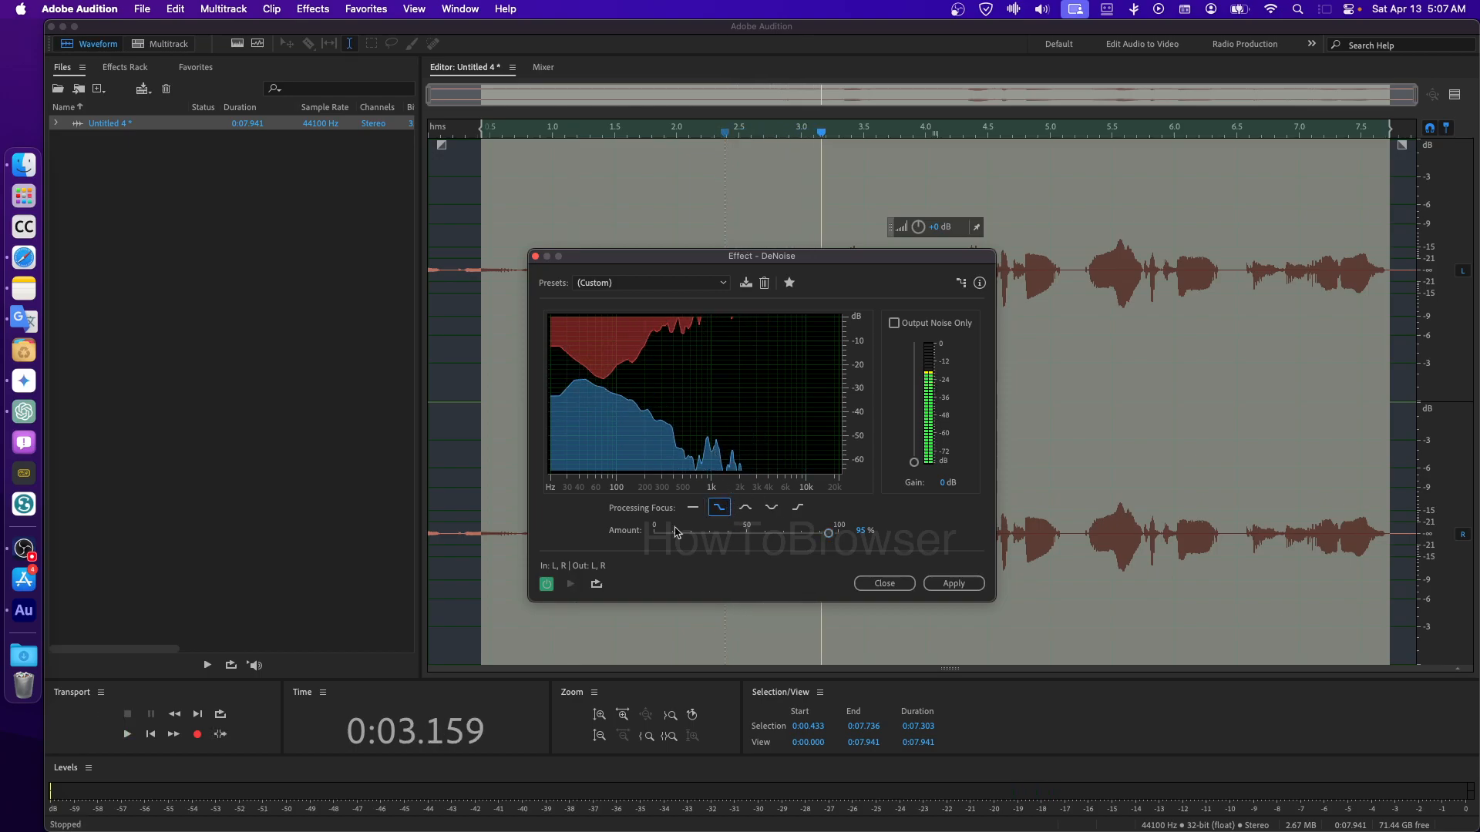
{"action": "left_click_drag", "start_coordinate": [826, 533], "coordinate": [651, 535]}
{"action": "key", "text": "space"}
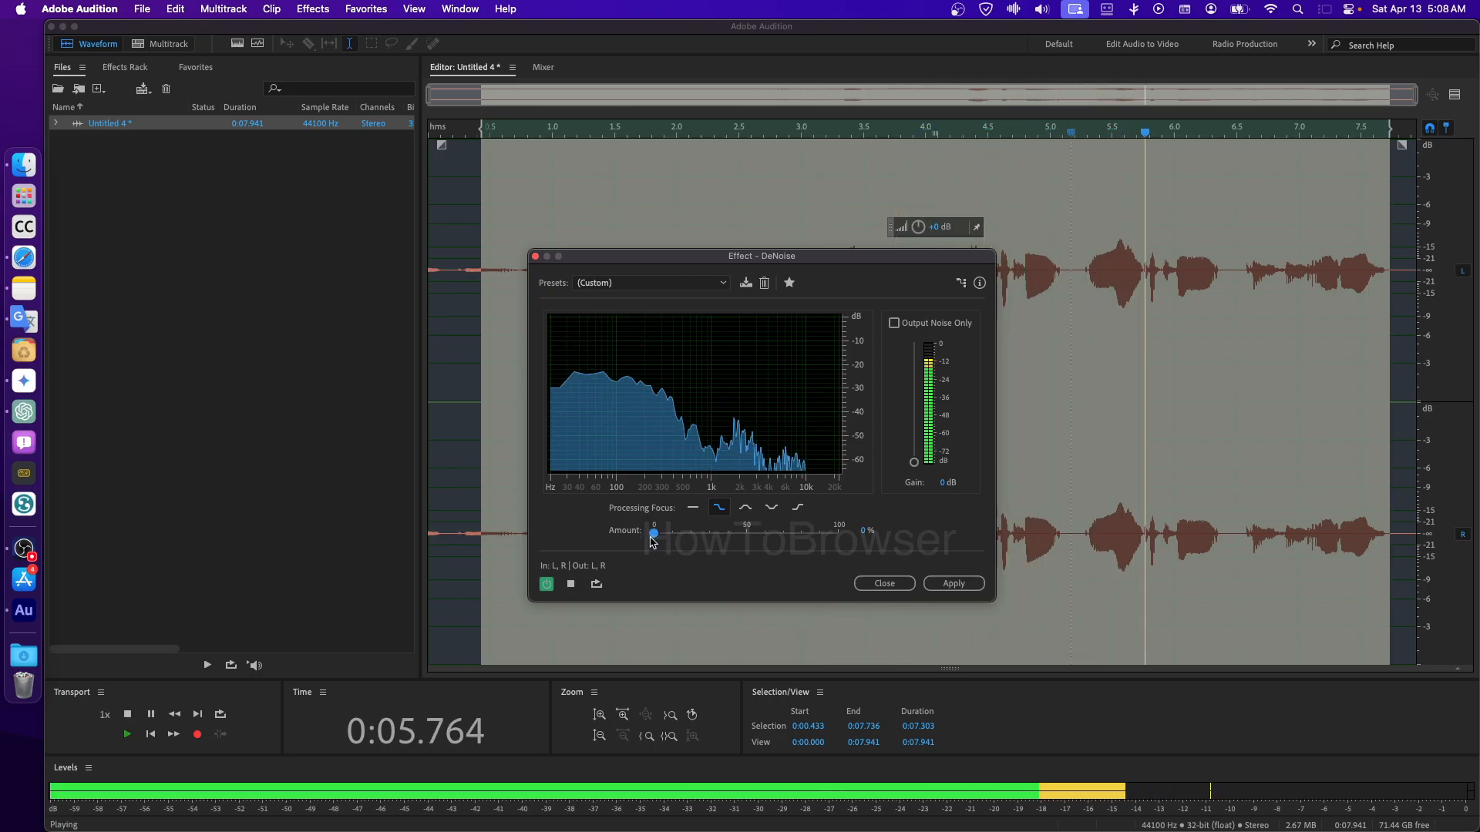
- Preview the remaining part of the selection with the DeNoise focus on lower frequencies and the amount at 0%
{"action": "key", "text": "space"}
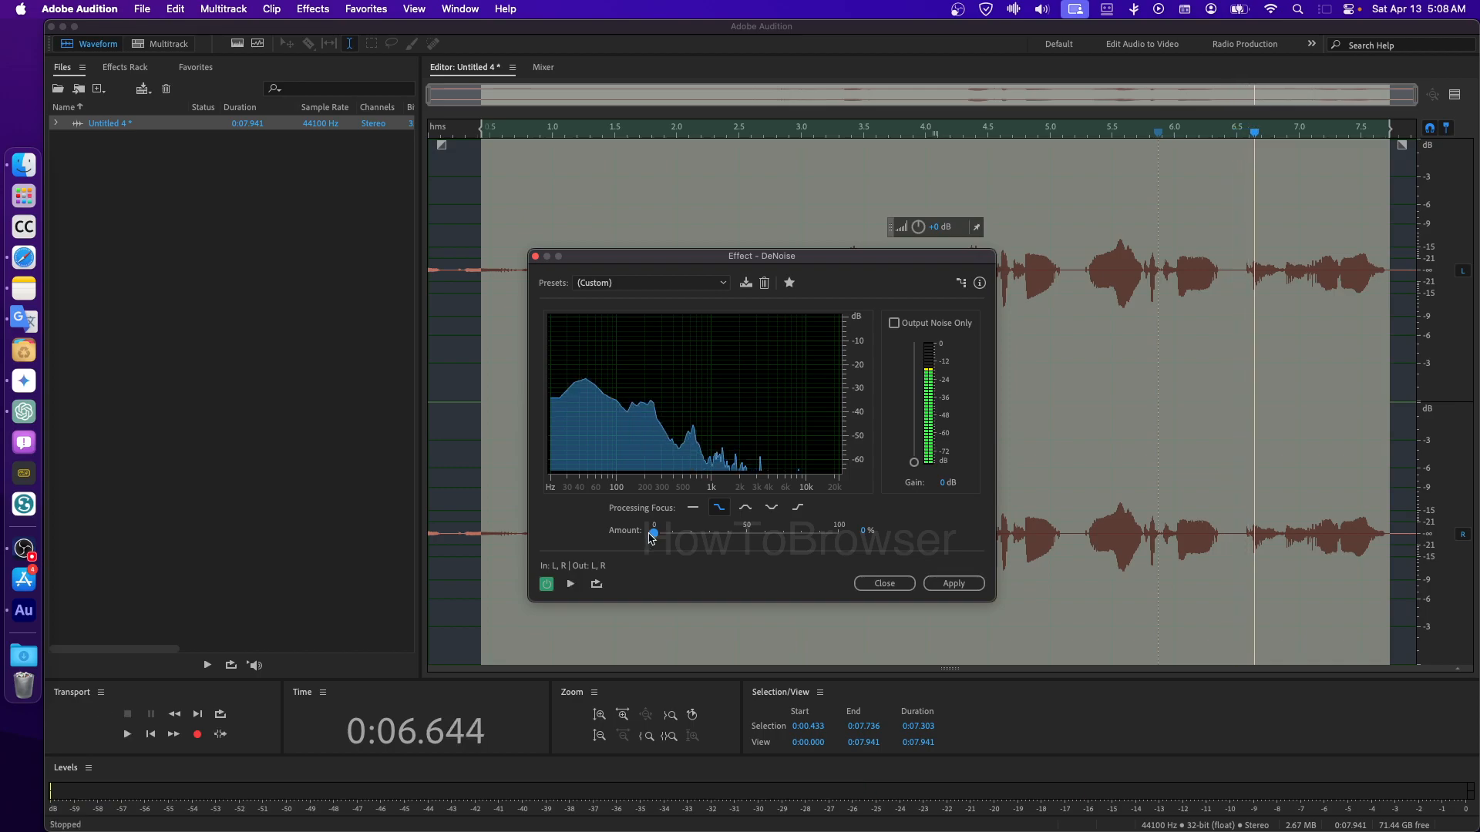
{"action": "key", "text": "space"}
{"action": "key", "text": "space"}
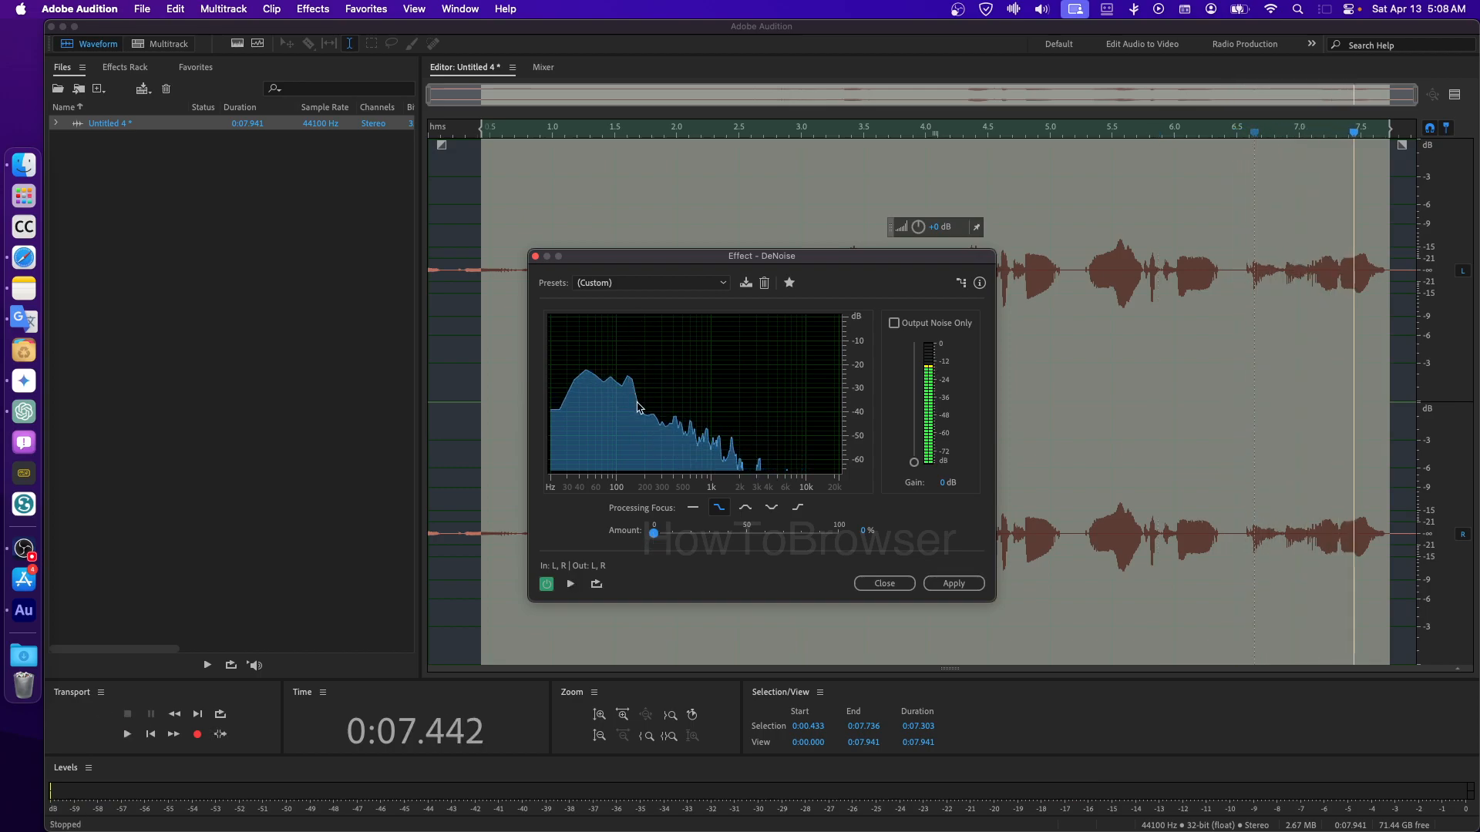
- Load the Heavy Noise Reduction preset in the DeNoise effect and set its amount to 0%
{"action": "left_click", "coordinate": [634, 283]}
{"action": "left_click", "coordinate": [635, 310]}
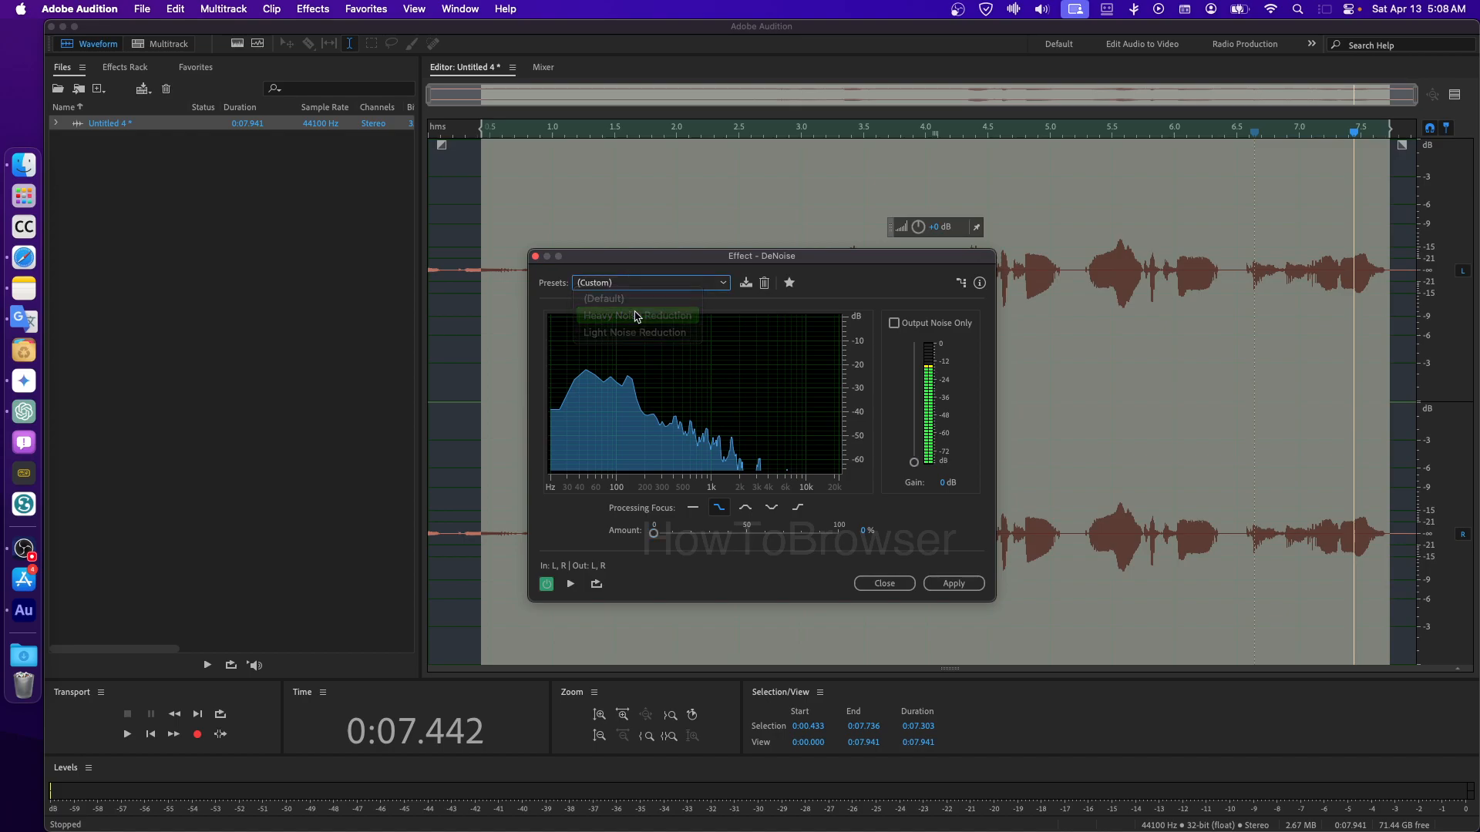
{"action": "left_click", "coordinate": [630, 285]}
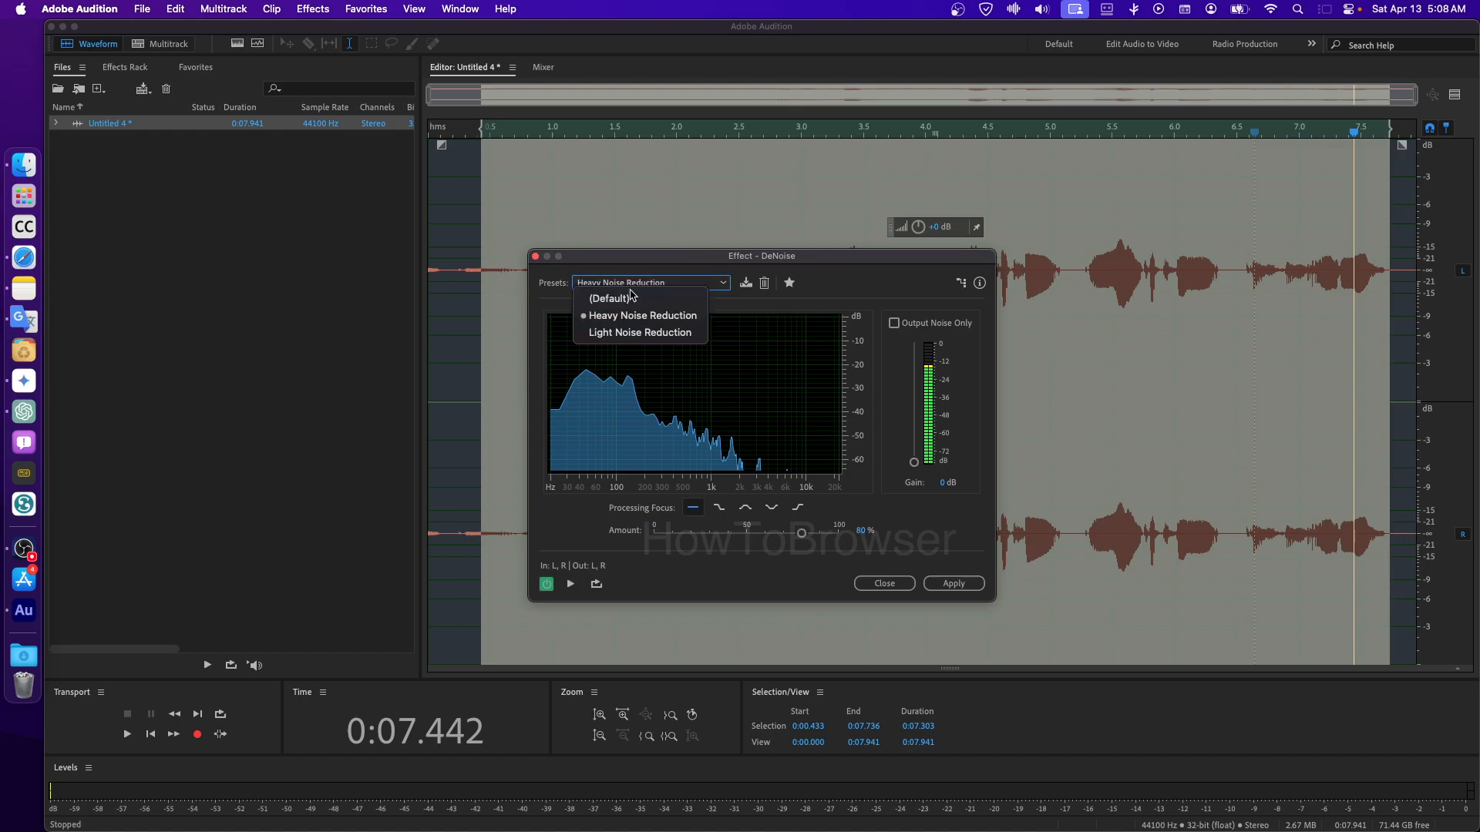
{"action": "left_click", "coordinate": [713, 530]}
{"action": "left_click_drag", "start_coordinate": [713, 531], "coordinate": [613, 533]}
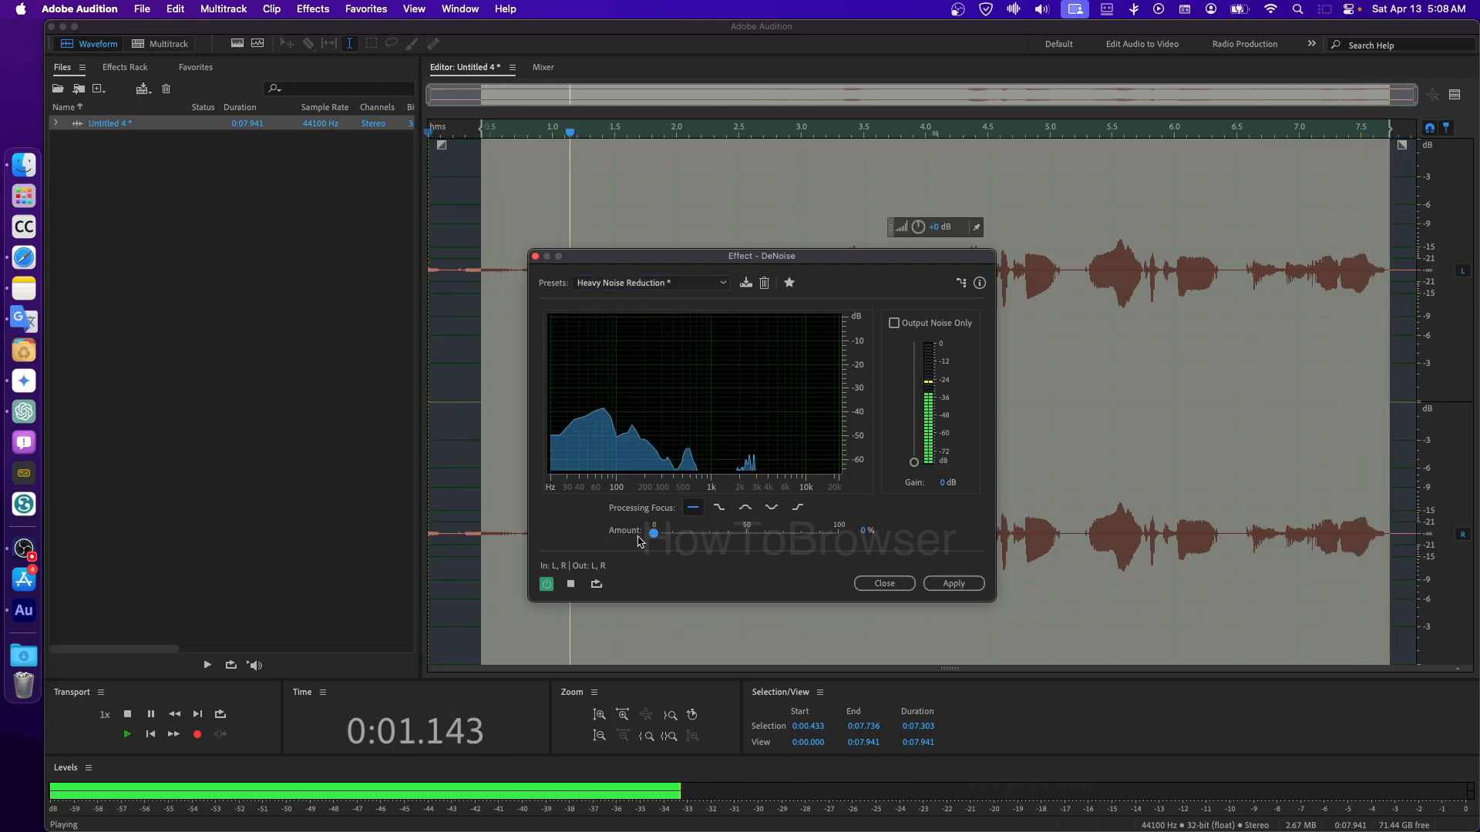
- Preview the selection with the modified Heavy Noise Reduction preset and apply the DeNoise effect to it
{"action": "key", "text": "space"}
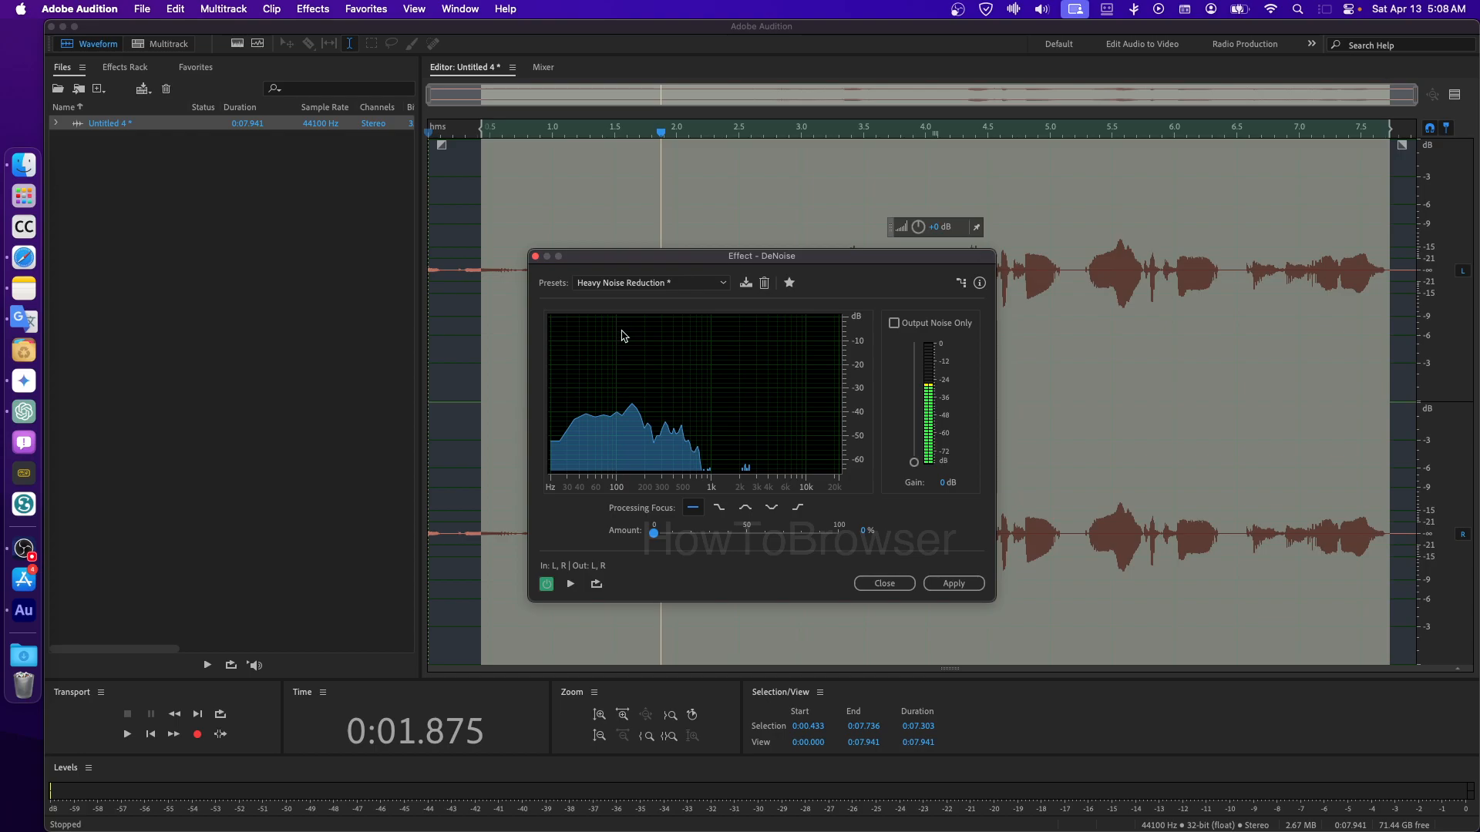
{"action": "key", "text": "space"}
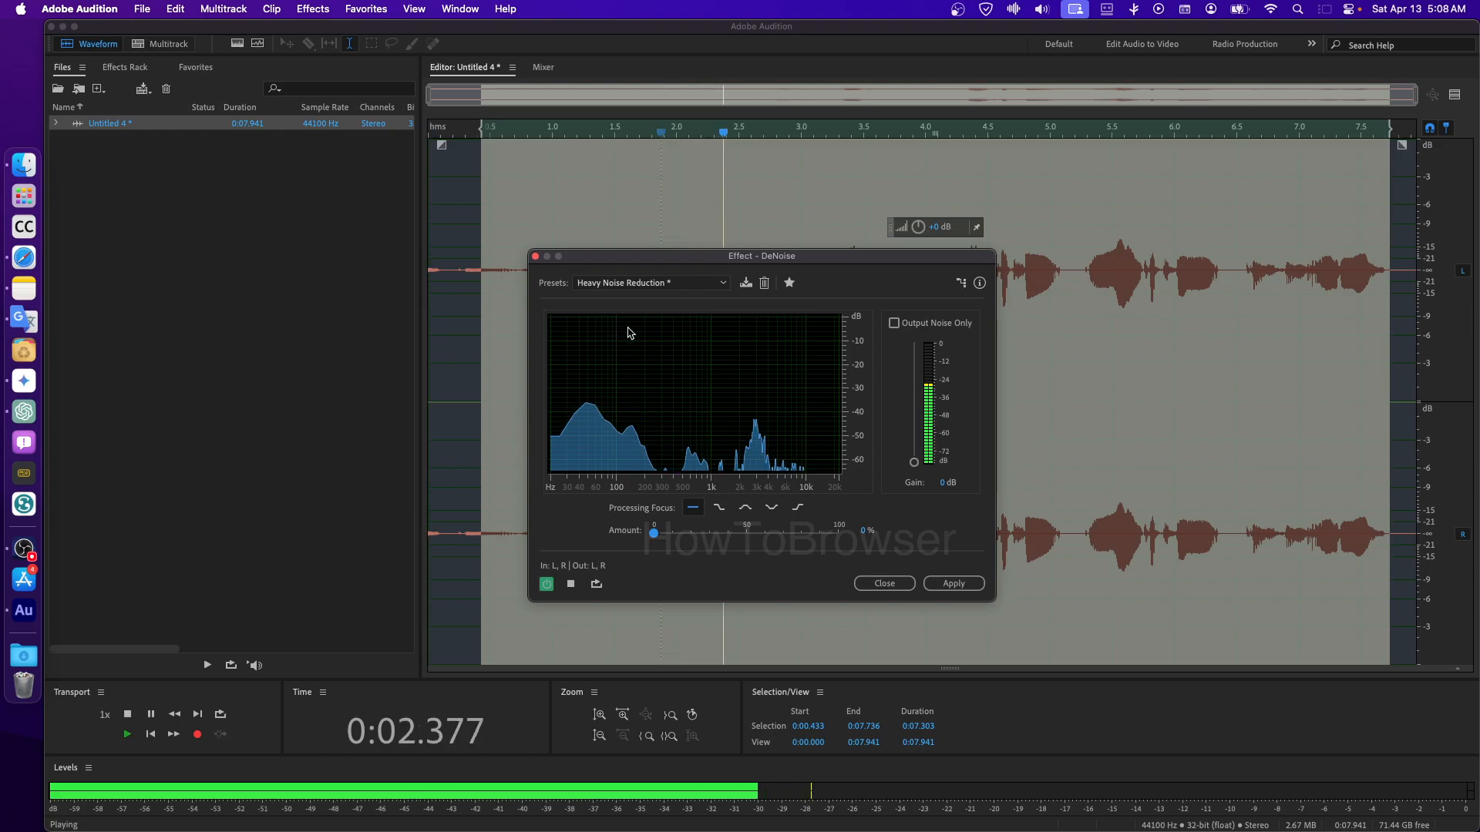
{"action": "key", "text": "space"}
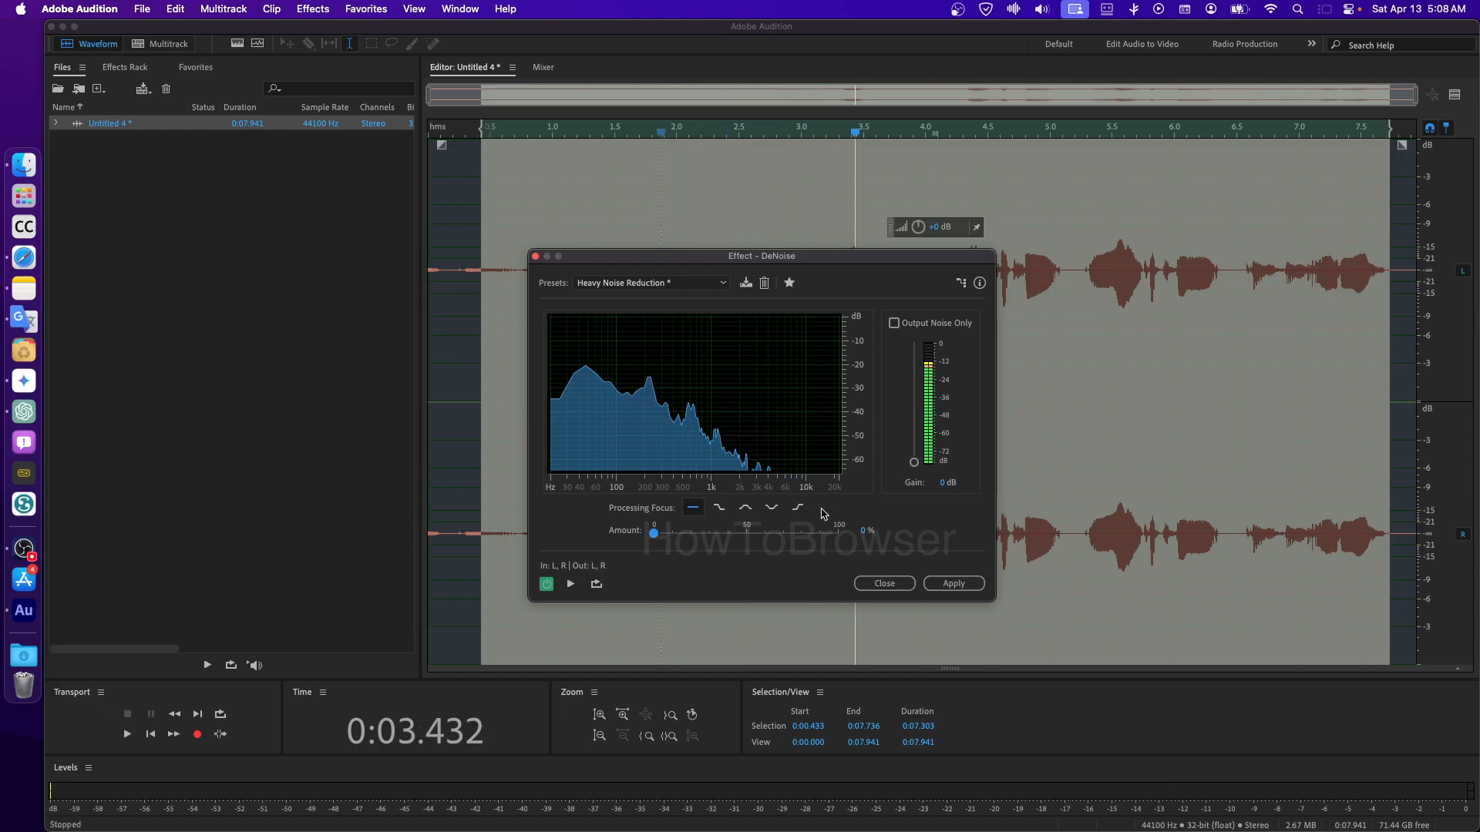
{"action": "left_click", "coordinate": [954, 586]}
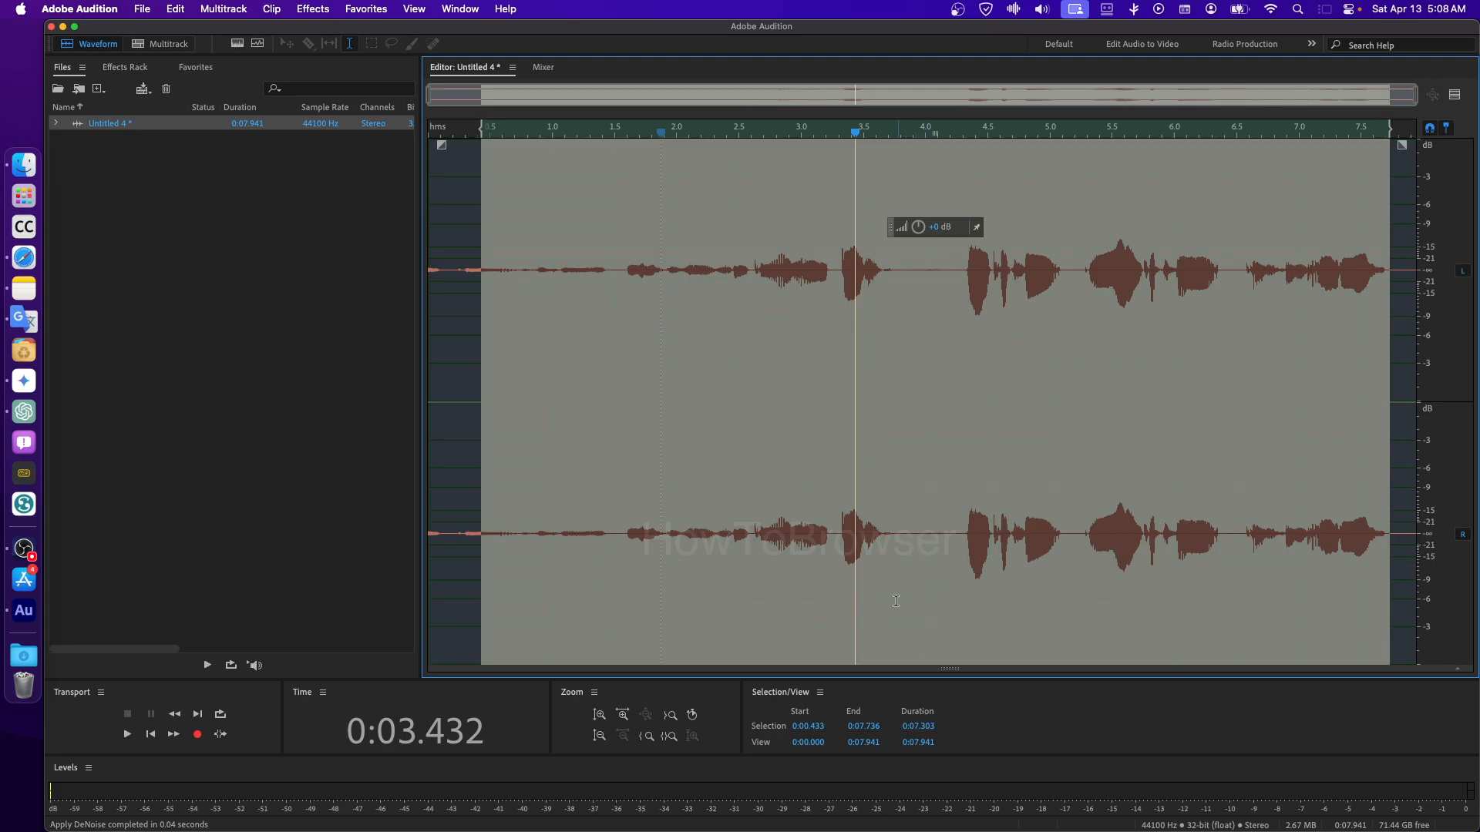